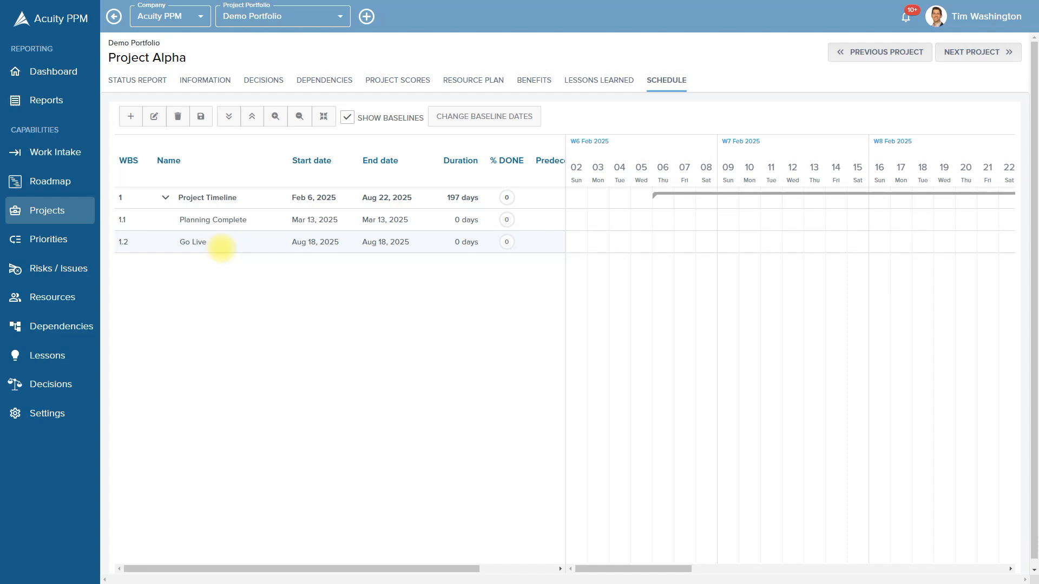
Zoom Project Alpha's Gantt timeline out one level to a coarser scale
click(299, 117)
Zoom out to quarters and check the 197-day Project Timeline and its Mar 13 and Aug 18 milestones
click(299, 116)
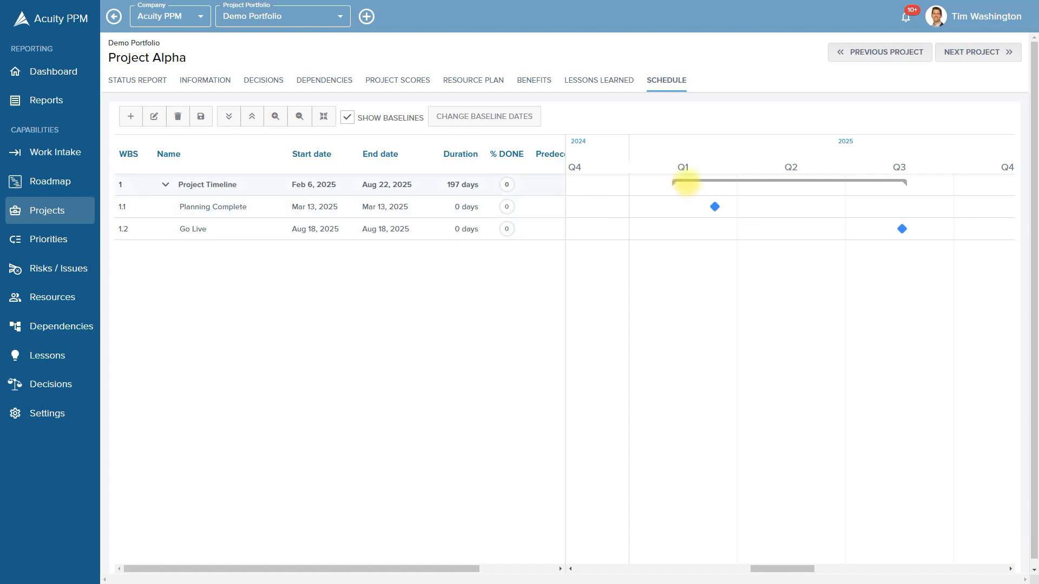
mouse_move(692, 184)
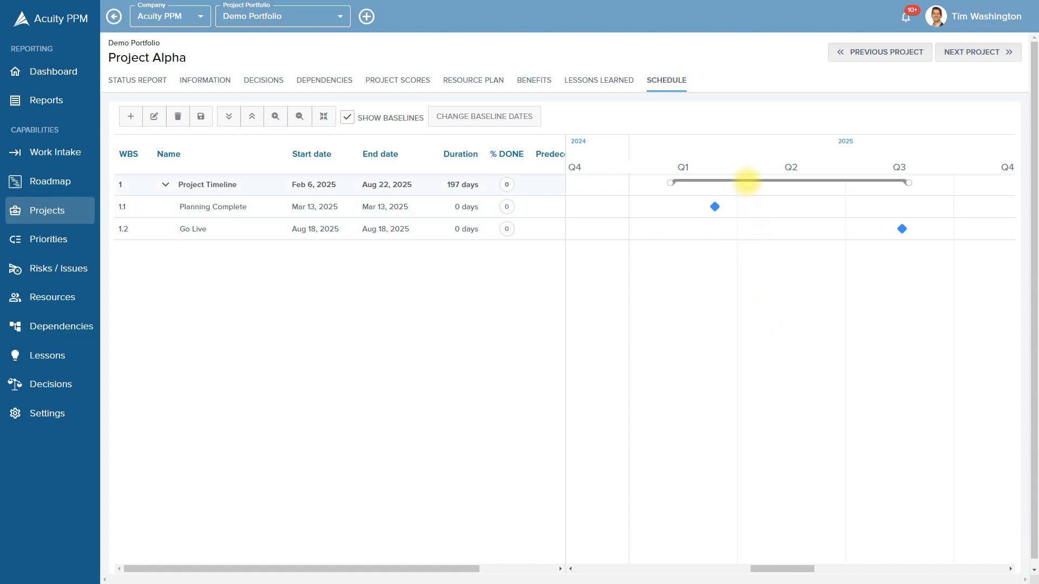
mouse_move(747, 182)
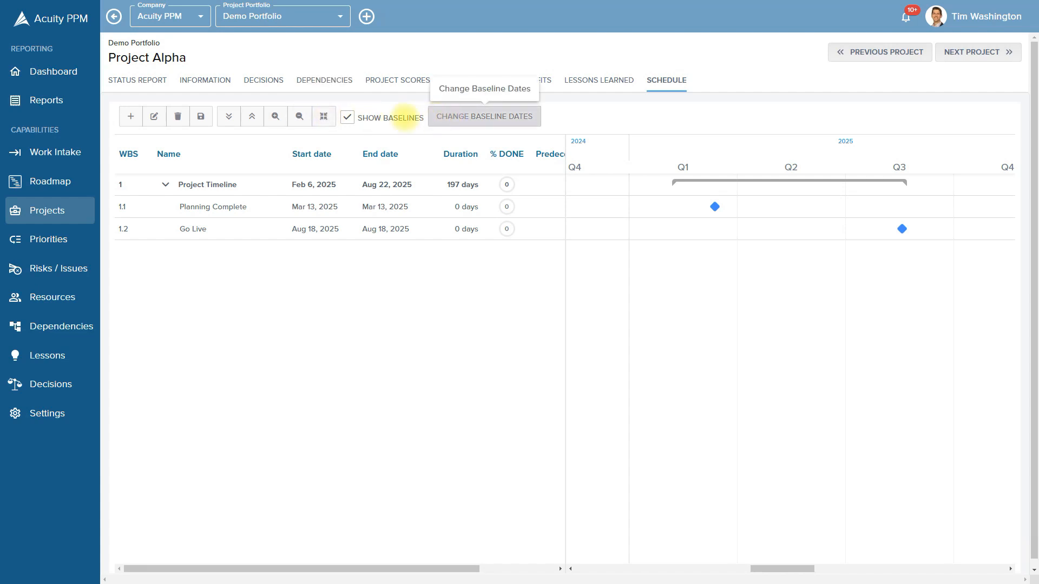
Turn off Show Baselines and drag the grid/chart splitter to resize the Gantt panes
click(346, 117)
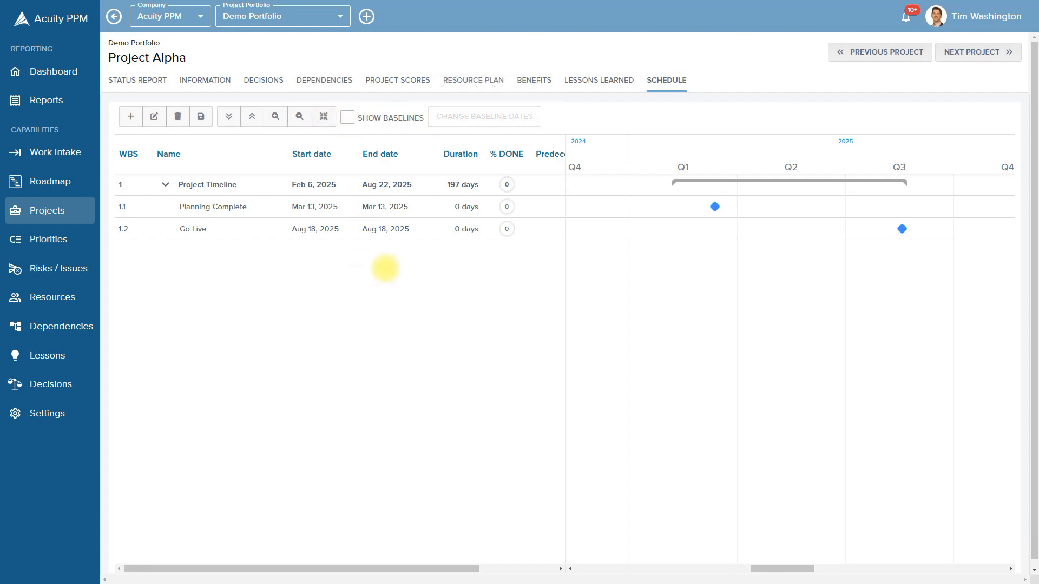
drag(565, 280, 677, 281)
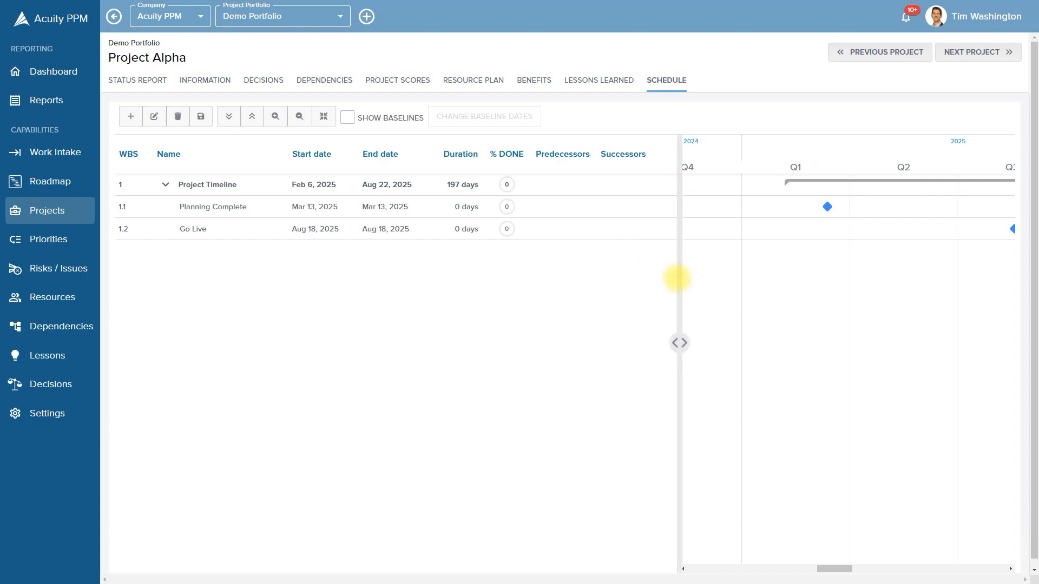
drag(677, 278, 530, 283)
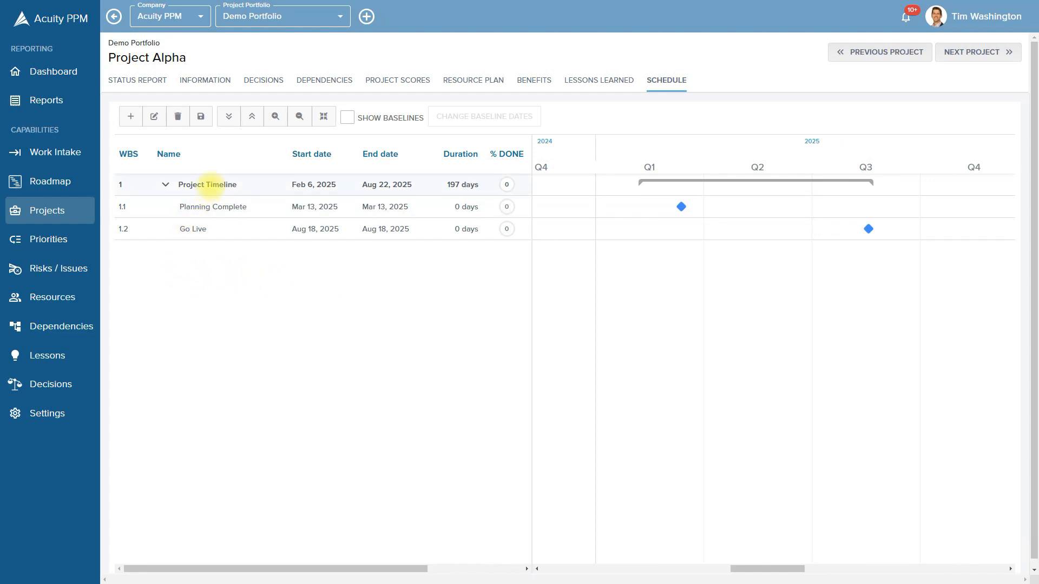
Add New task 1 below Project Timeline and drag its bar shorter, ending around May 1
right_click(210, 185)
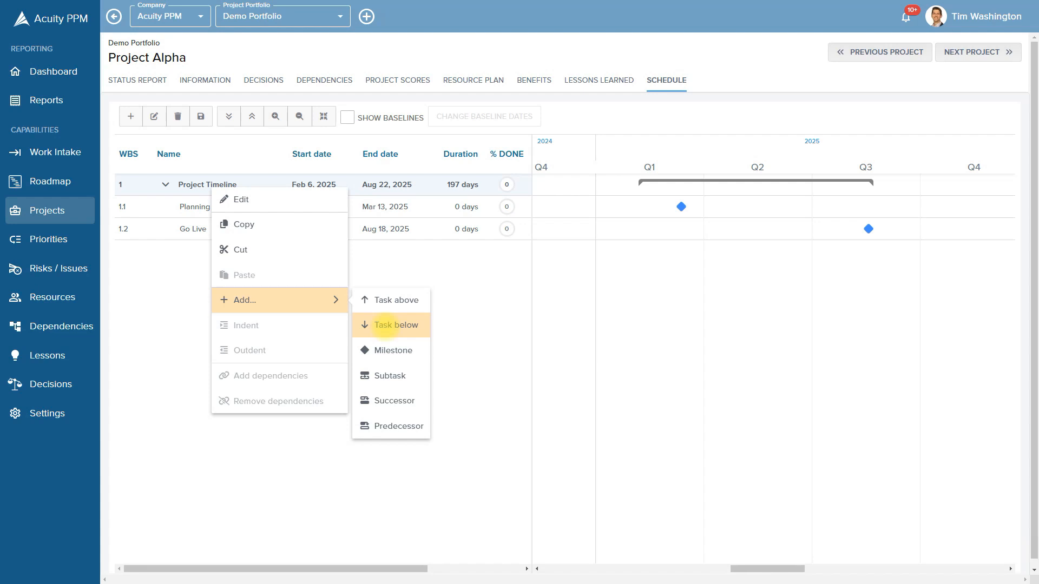
click(387, 376)
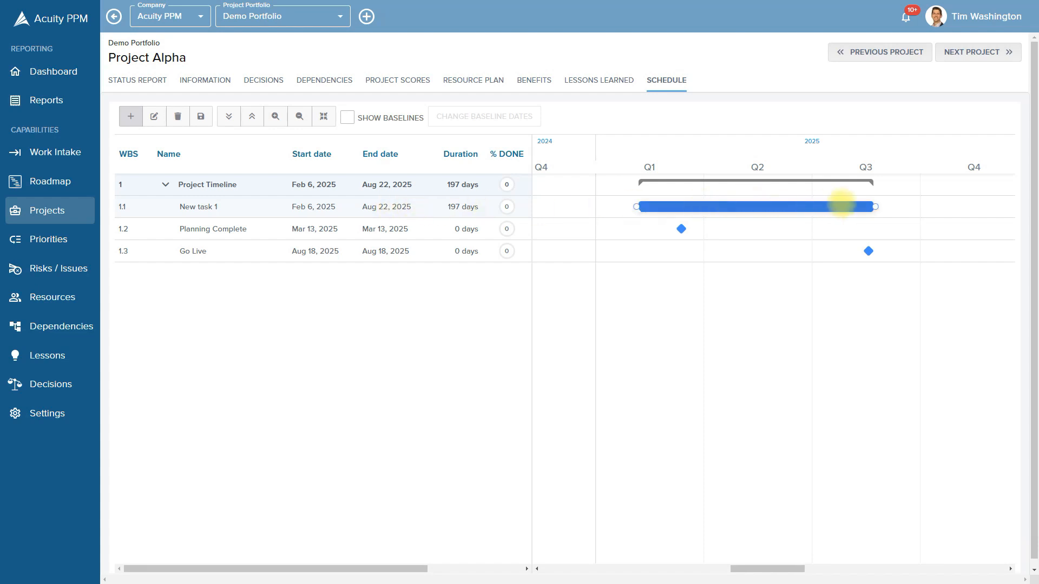
mouse_move(864, 204)
drag(871, 205, 751, 204)
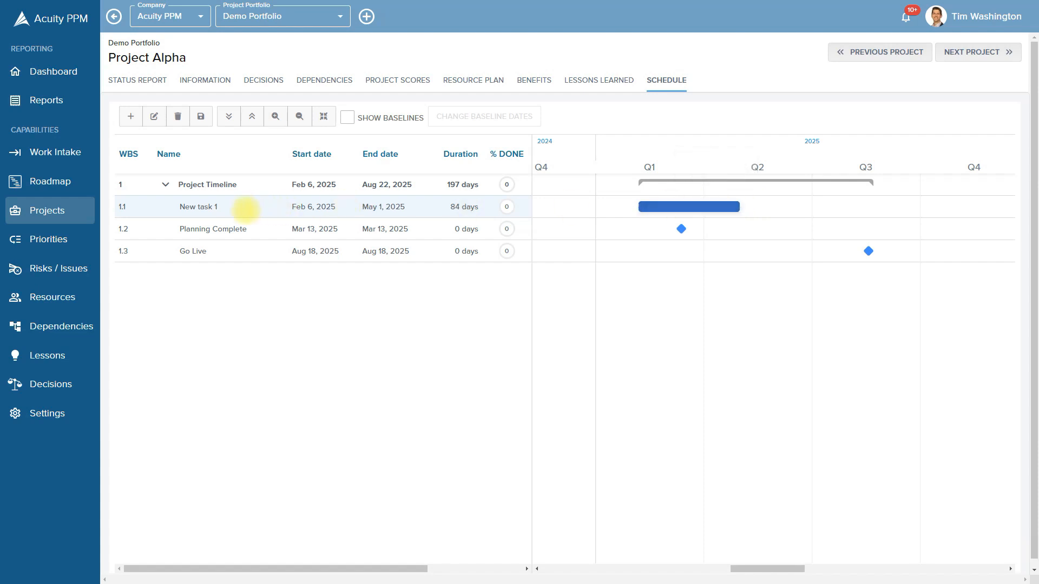
mouse_move(657, 204)
mouse_down()
mouse_move(715, 204)
mouse_move(662, 206)
mouse_up()
mouse_move(669, 204)
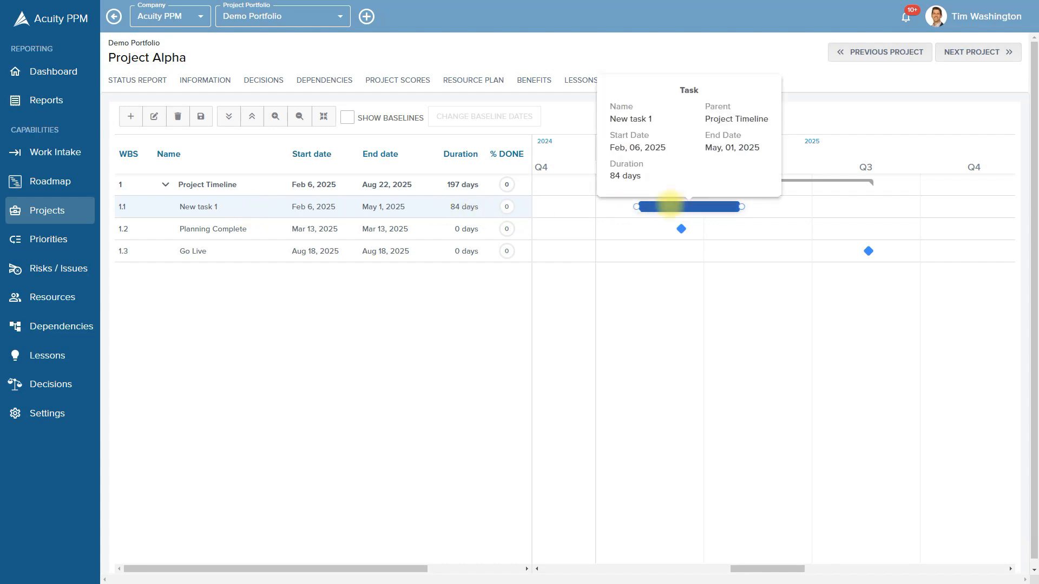
Set New task 1's duration to 90 days, running Feb 6 to May 7, 2025
double_click(454, 207)
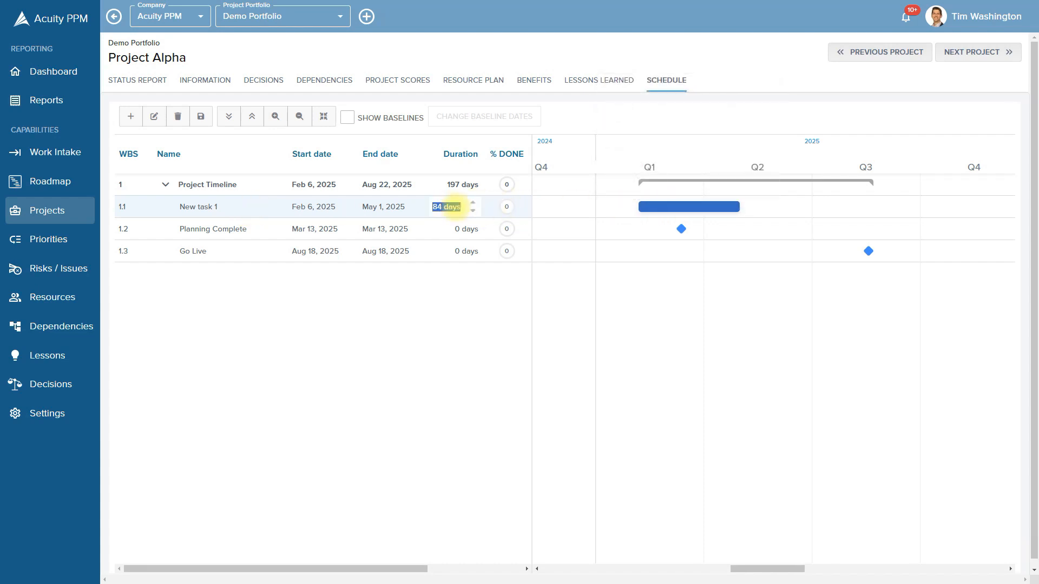
key(Left)
key(shift+Right)
key(shift+Right)
text(90)
key(Return)
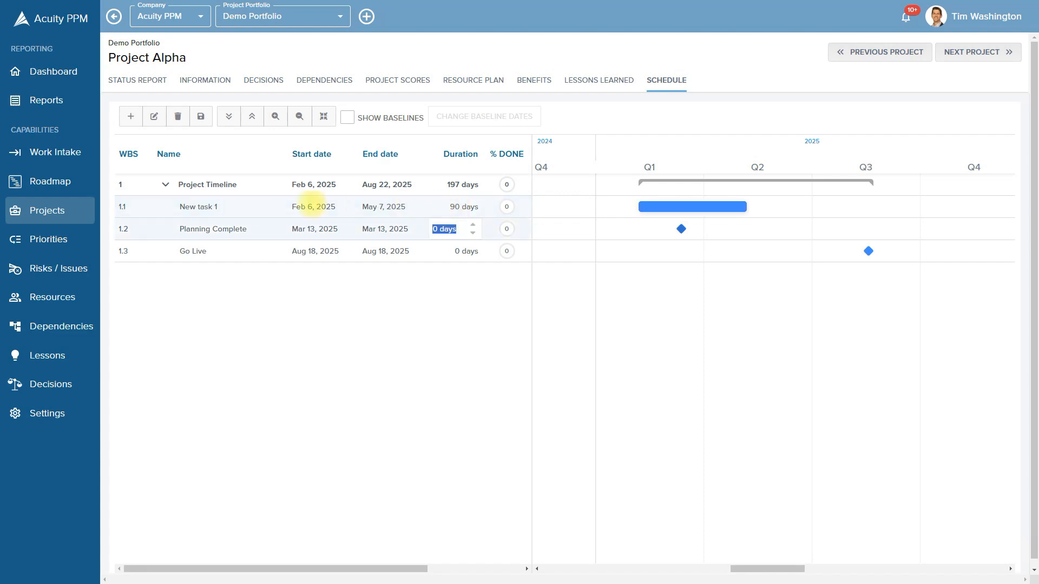
double_click(232, 207)
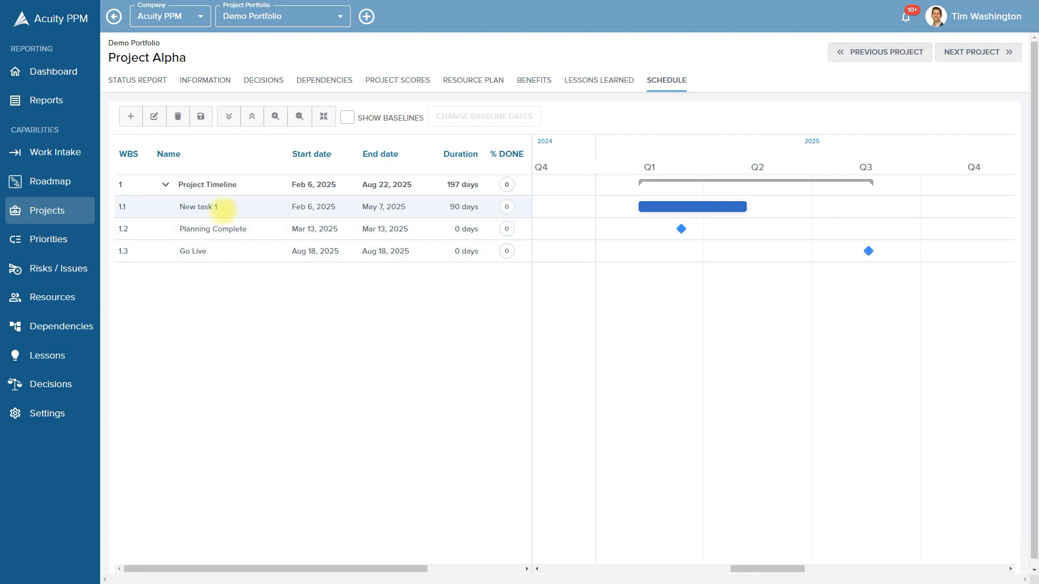
right_click(222, 208)
Insert a second task and name the two rows Phase 1 and Phase 2
mouse_move(269, 323)
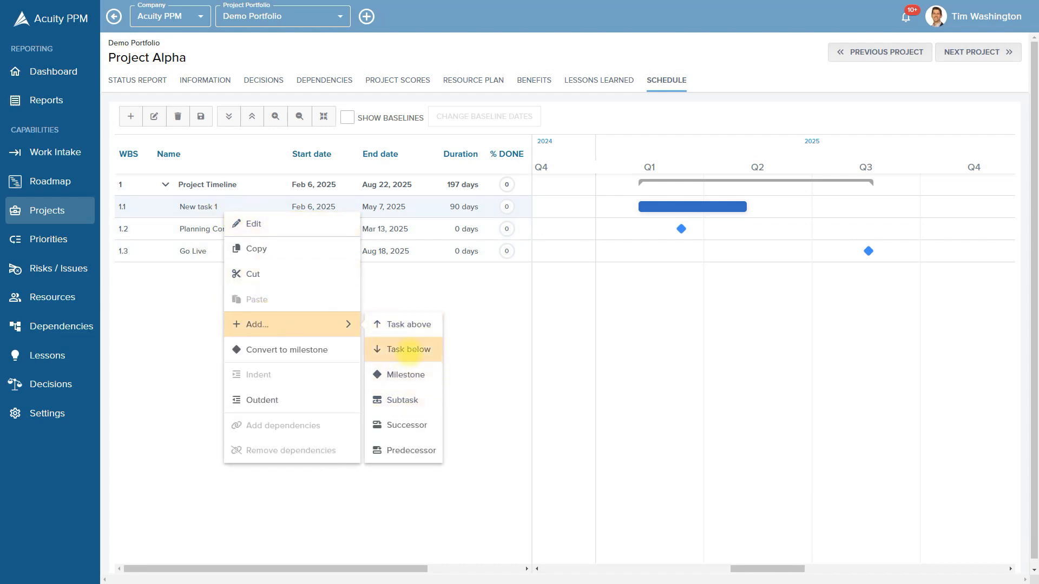
click(409, 350)
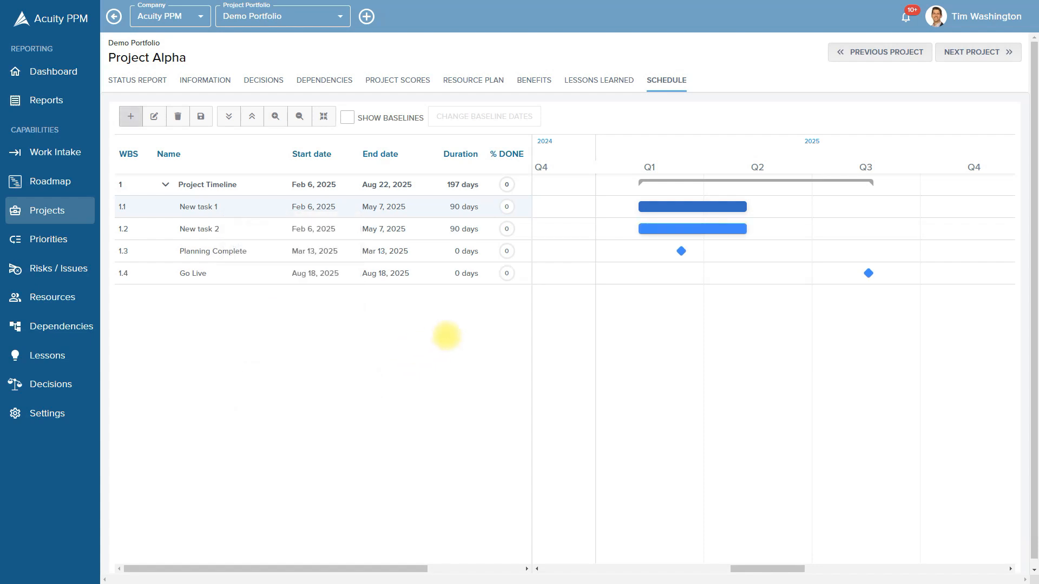
mouse_move(683, 228)
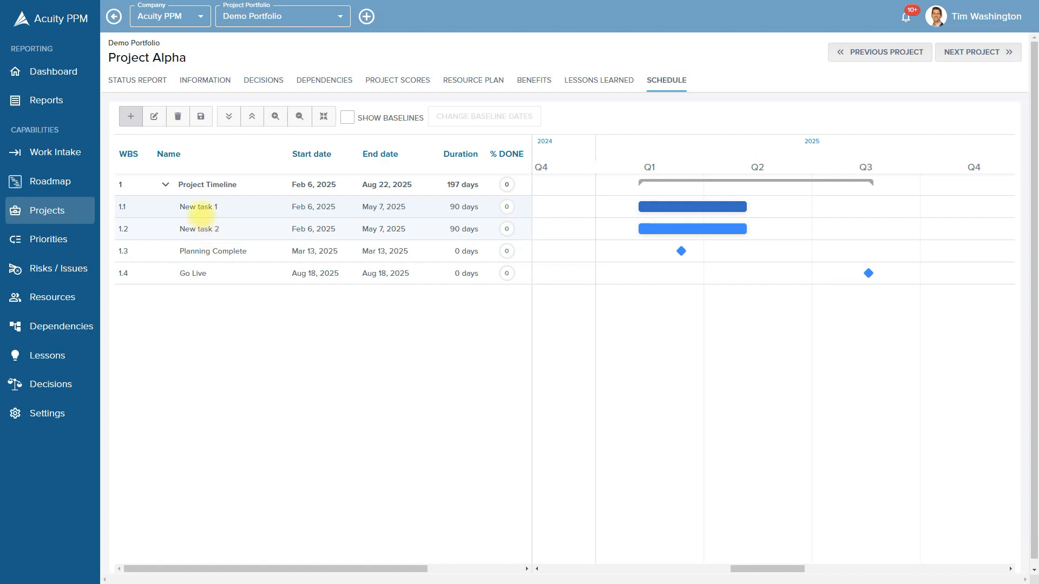
click(199, 206)
key(Caps_Lock)
text(P)
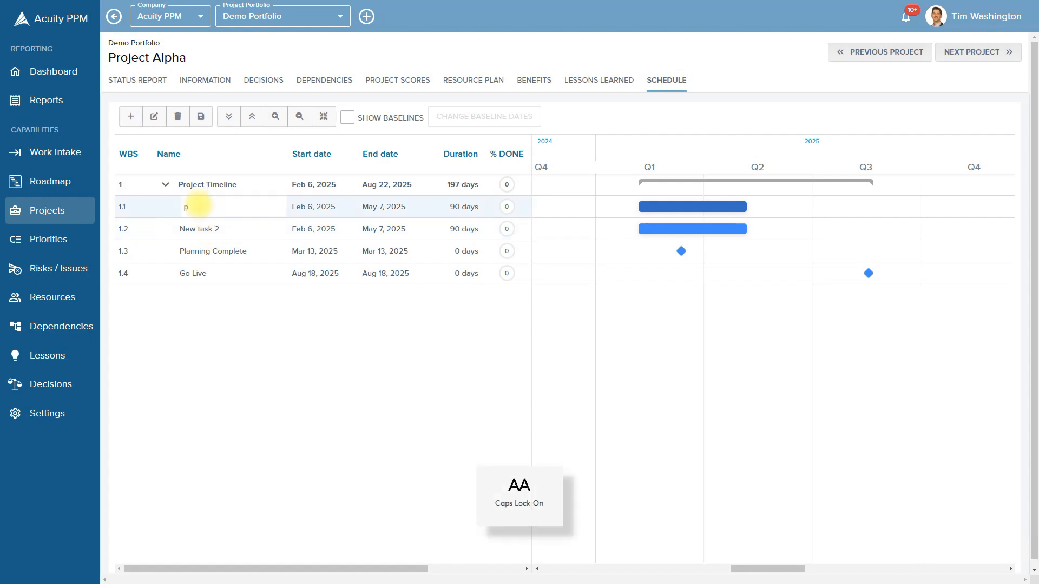
key(Caps_Lock)
text(hase 1)
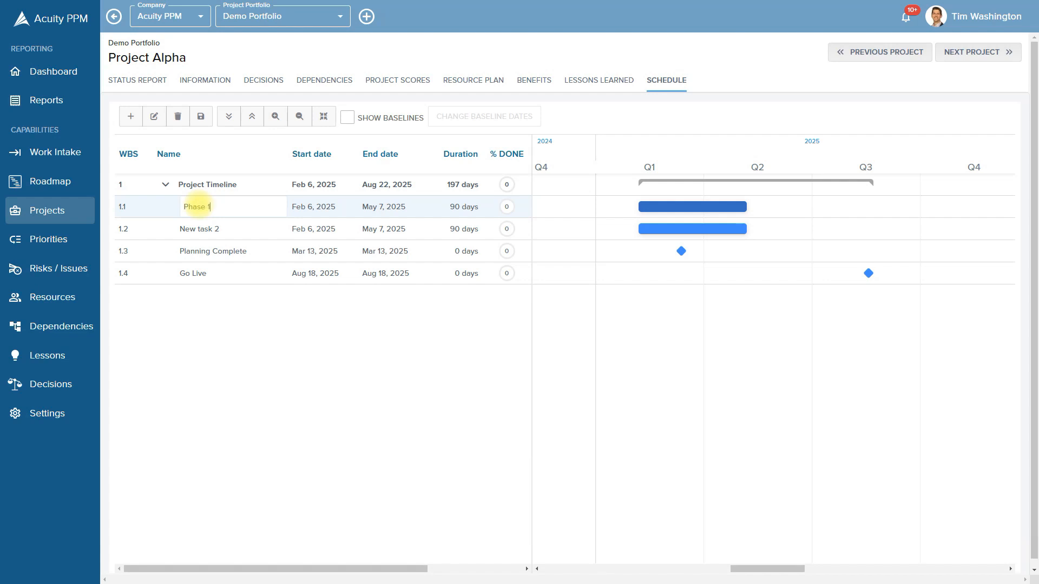
key(Return)
text(Phase )
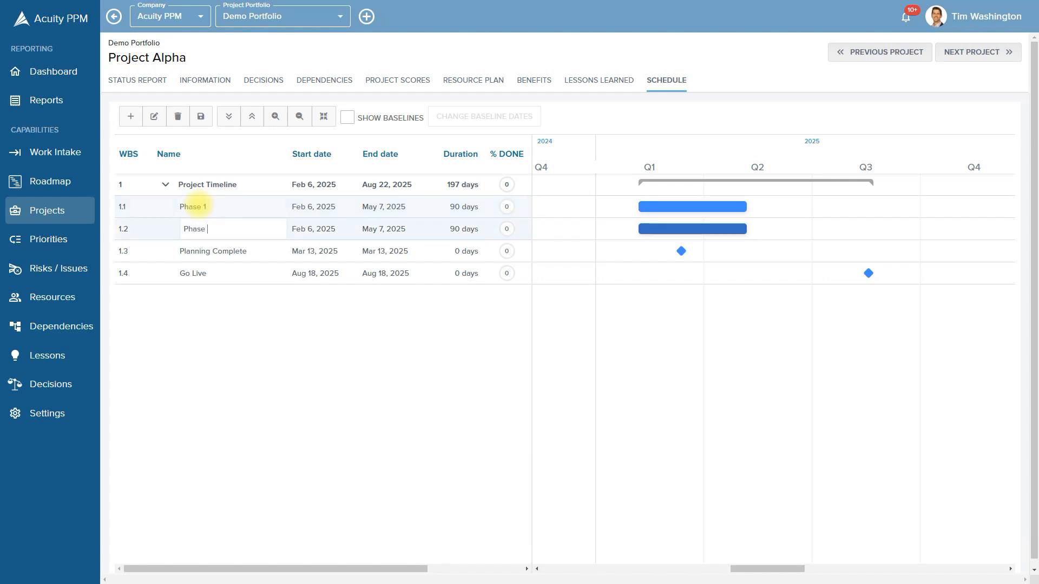
text(2)
key(Return)
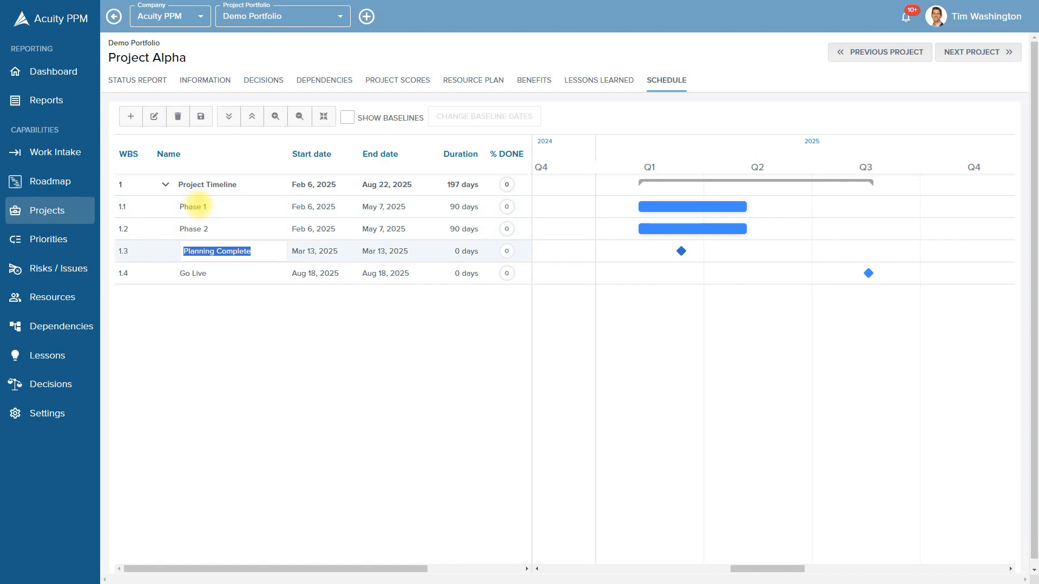
click(294, 359)
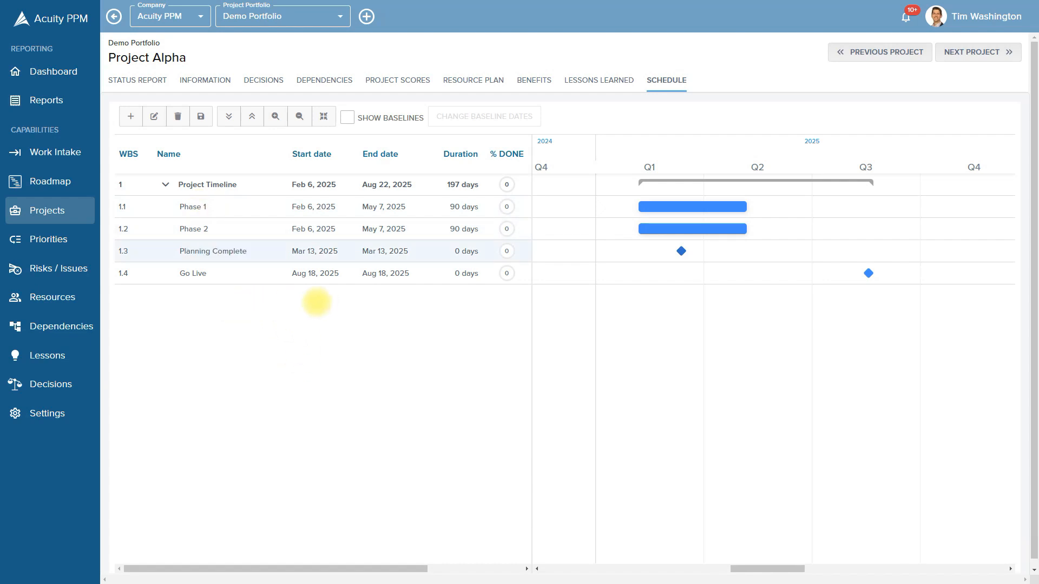
Shorten Phase 1 to Feb 6–Mar 1 (23 days) and rename it Planning Phase
mouse_move(745, 206)
drag(748, 206, 657, 206)
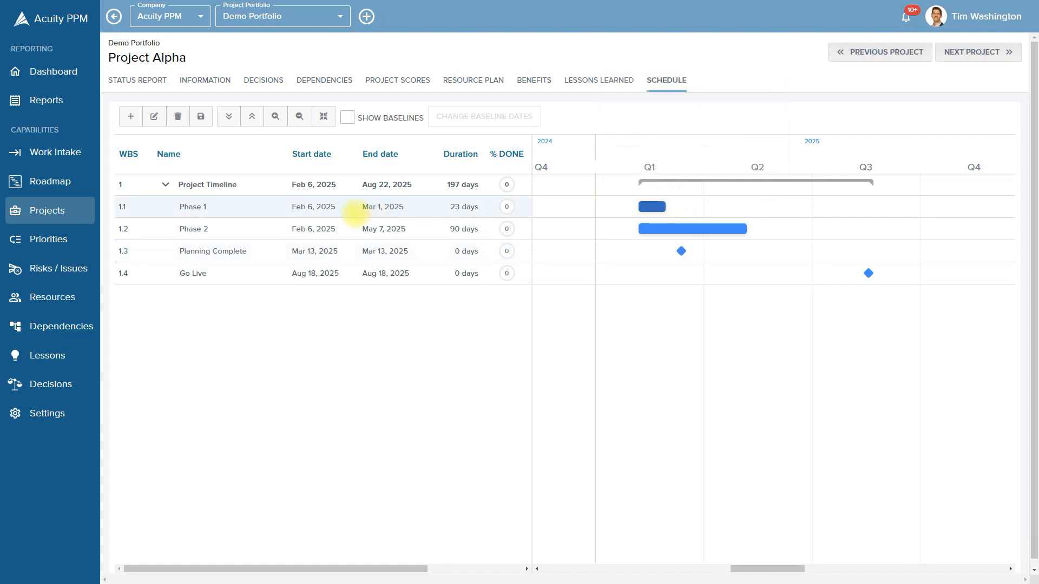
double_click(180, 206)
click(183, 207)
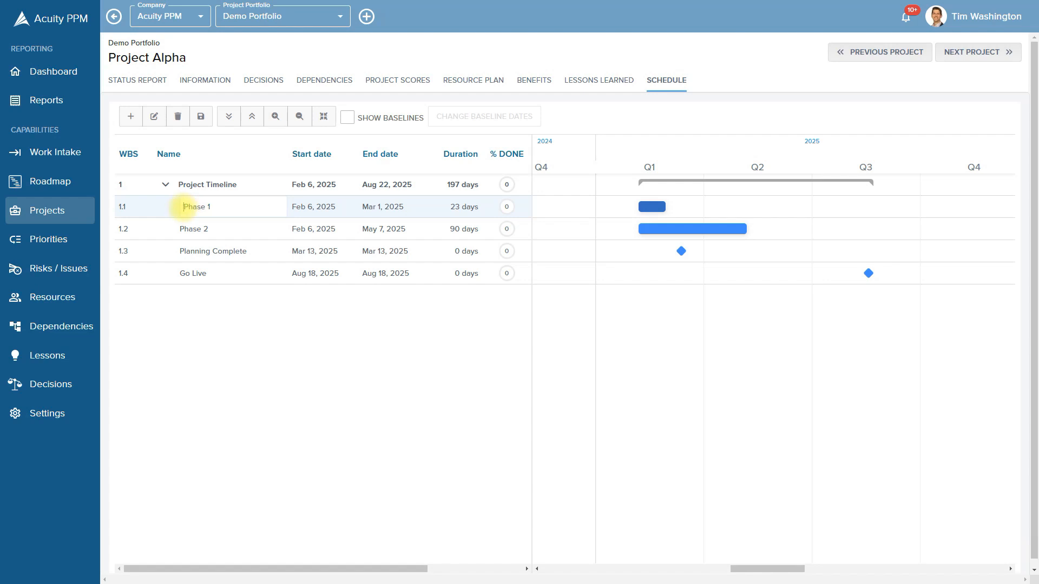
text(Planning)
key(Return)
click(193, 363)
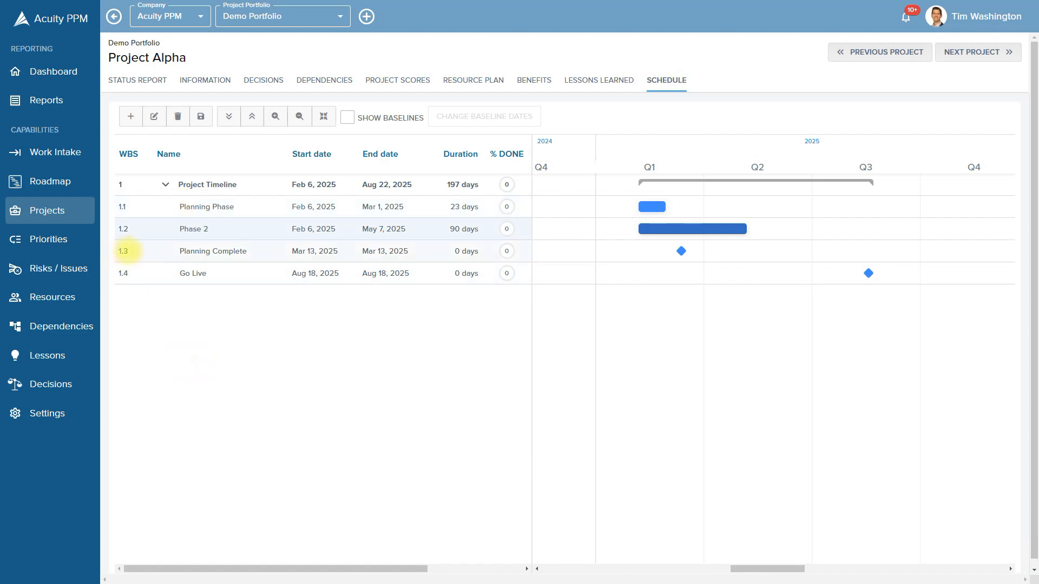
Move the Planning Complete row up beneath Planning Phase, ahead of Phase 2
drag(124, 251, 137, 223)
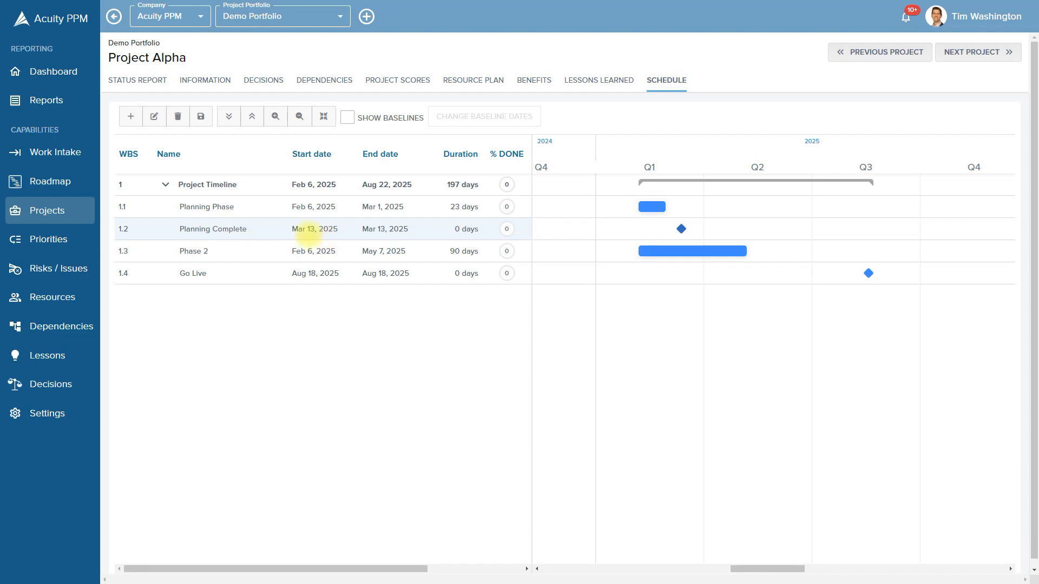
mouse_move(667, 207)
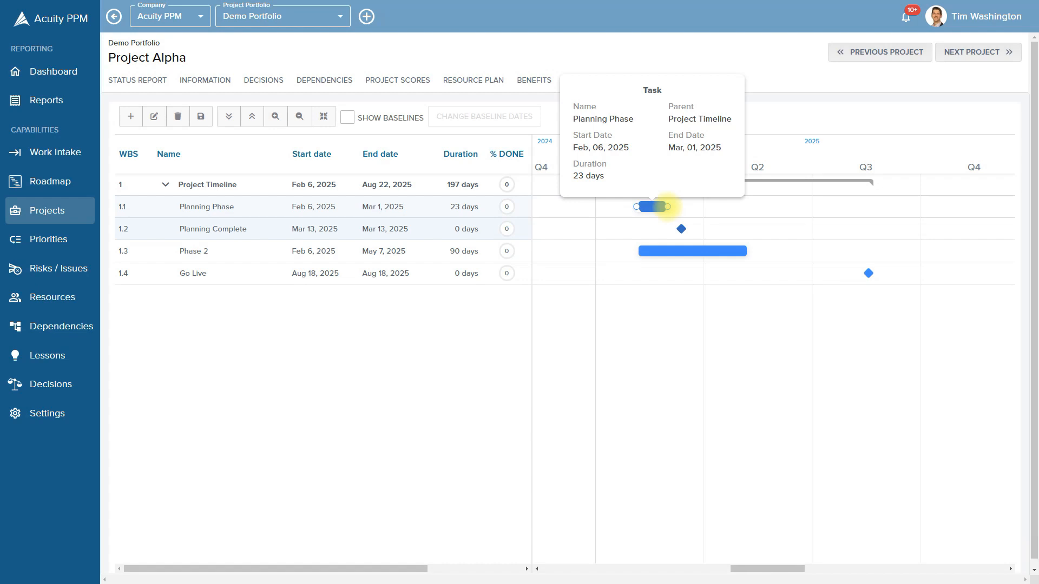
Link Planning Phase to the Planning Complete milestone with a dependency connector
drag(668, 207, 670, 233)
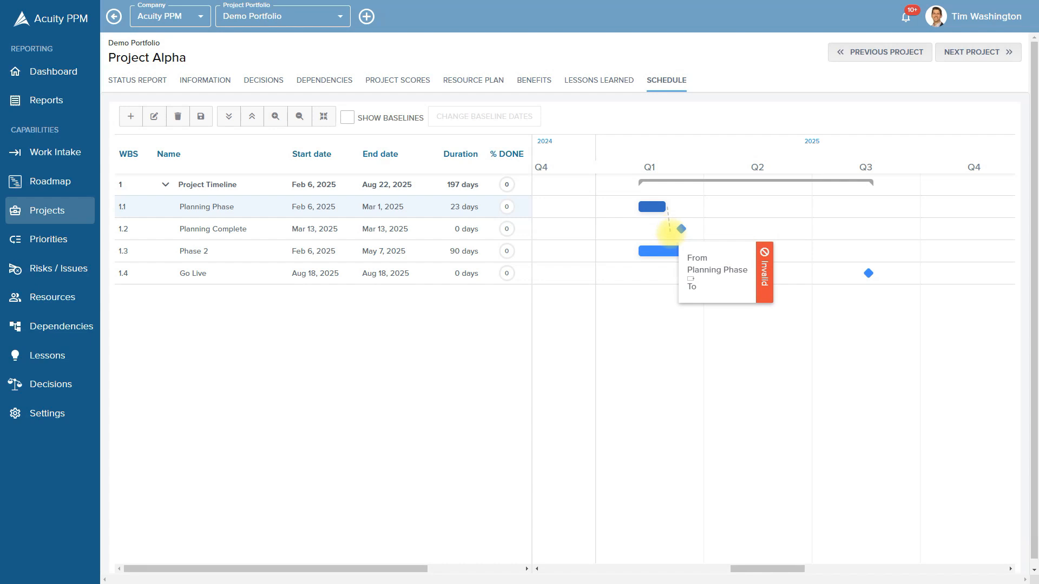
drag(670, 232, 674, 229)
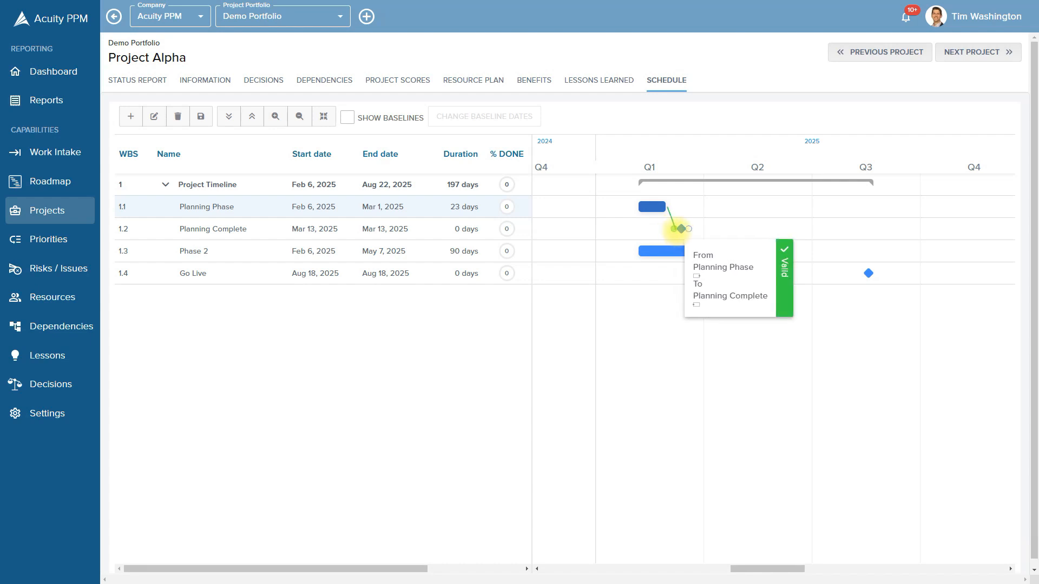
drag(676, 229, 679, 227)
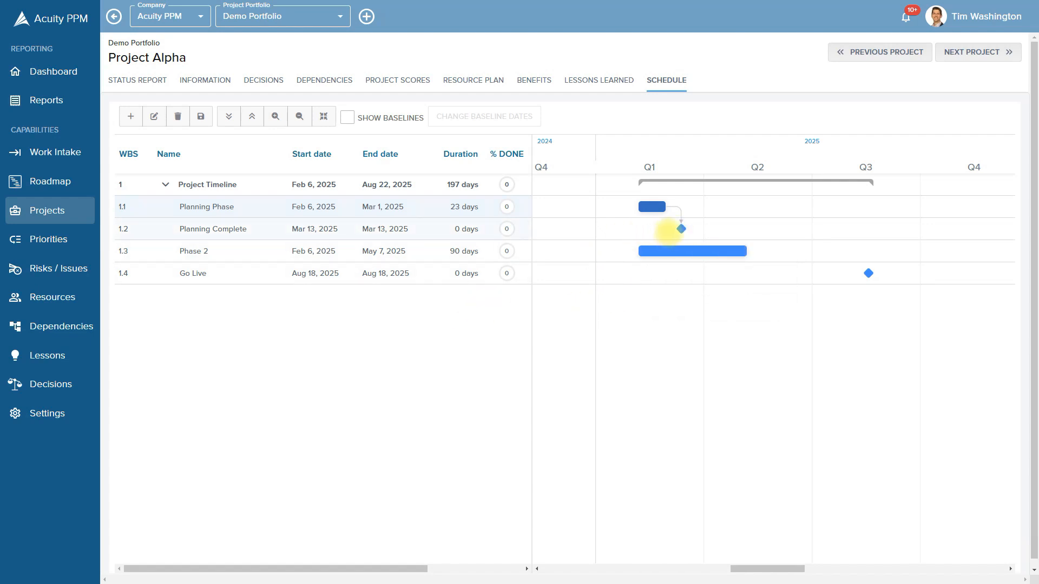
mouse_move(680, 226)
Move Planning Complete to Mar 1, 2025 and link it to Phase 2's start
drag(679, 227, 600, 261)
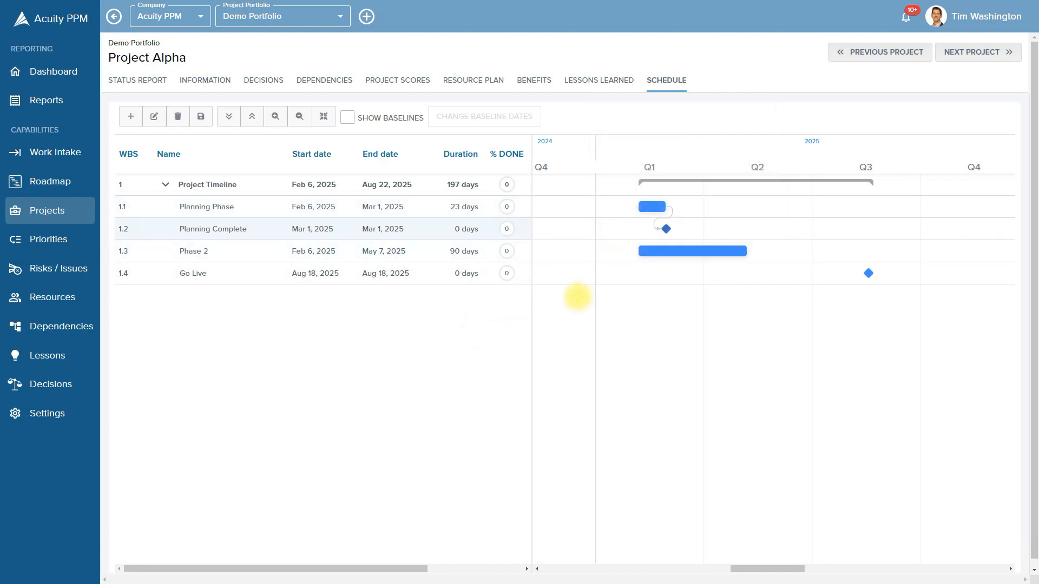
mouse_move(666, 228)
mouse_down()
mouse_move(776, 228)
mouse_move(662, 227)
mouse_up()
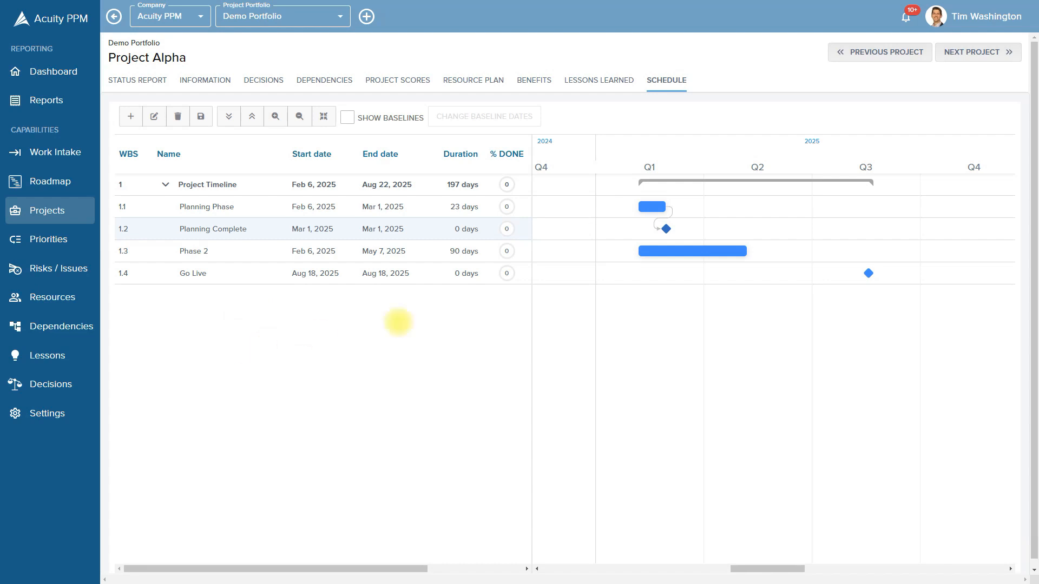
mouse_move(671, 229)
drag(673, 229, 637, 250)
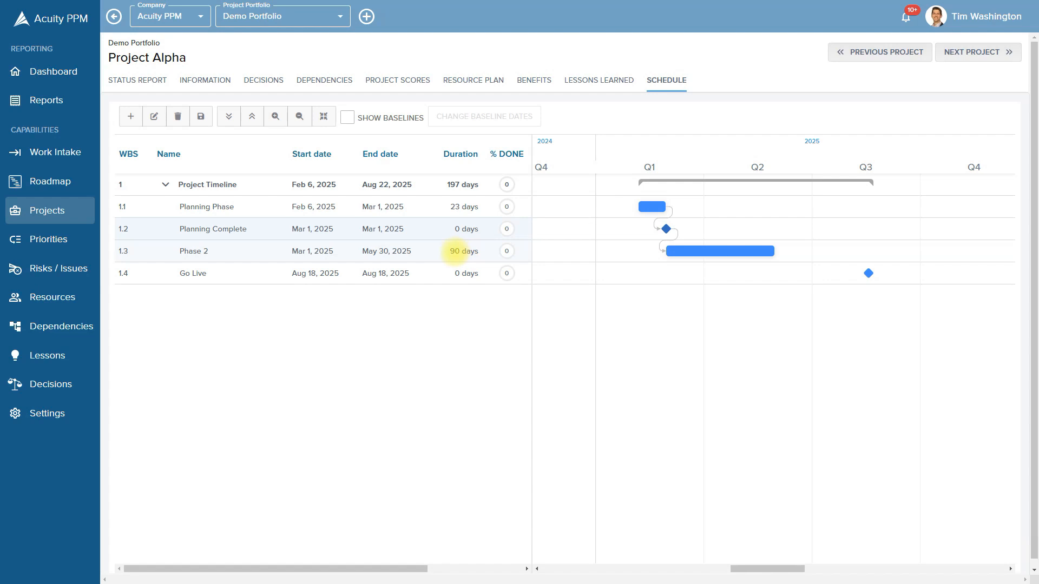
Set Planning Phase's duration to 60 days and Phase 2's to 130 days
double_click(460, 206)
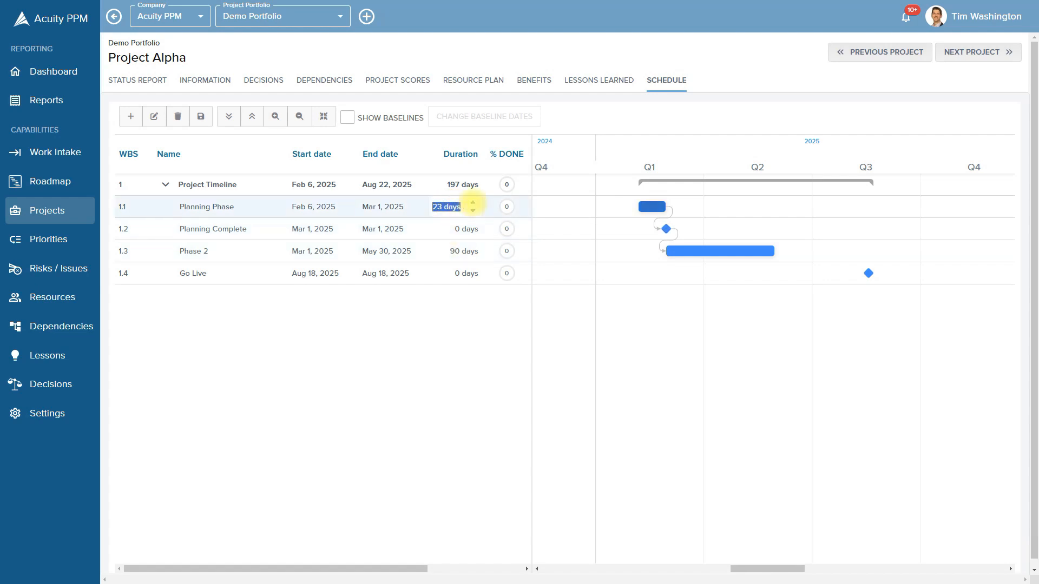
text(60)
key(Return)
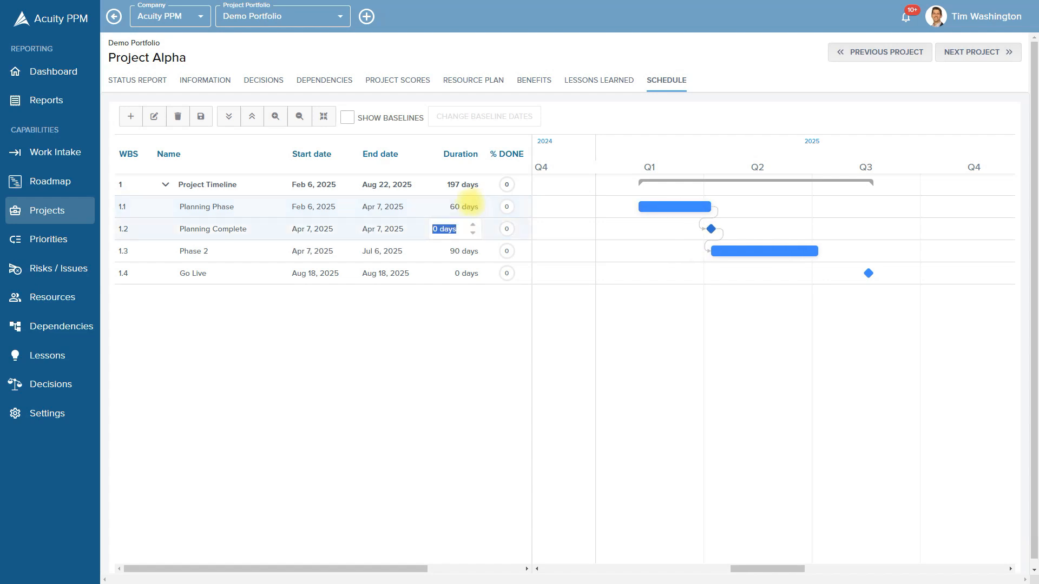
double_click(452, 251)
key(Left)
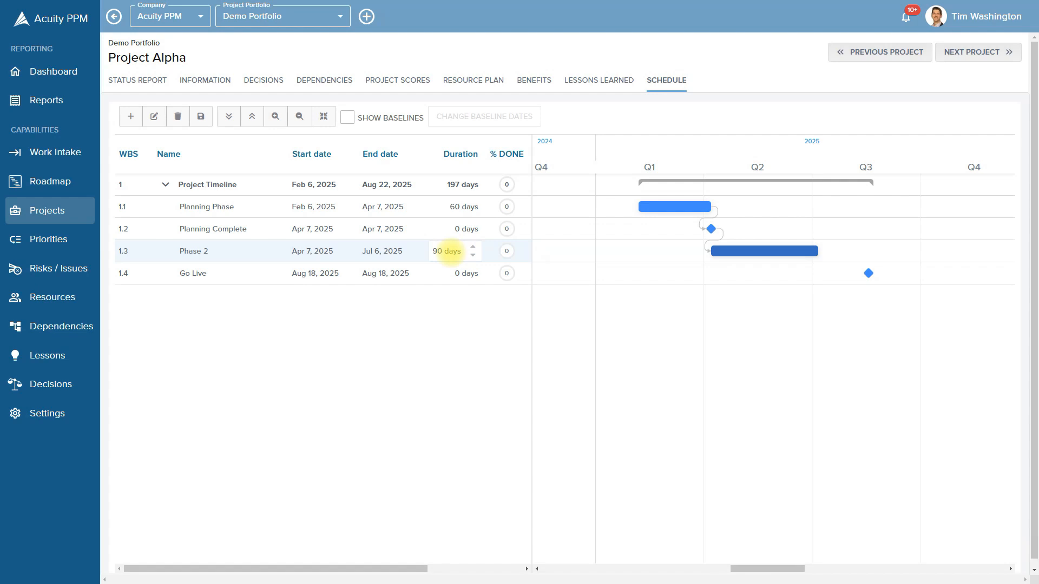
key(Delete)
text(13)
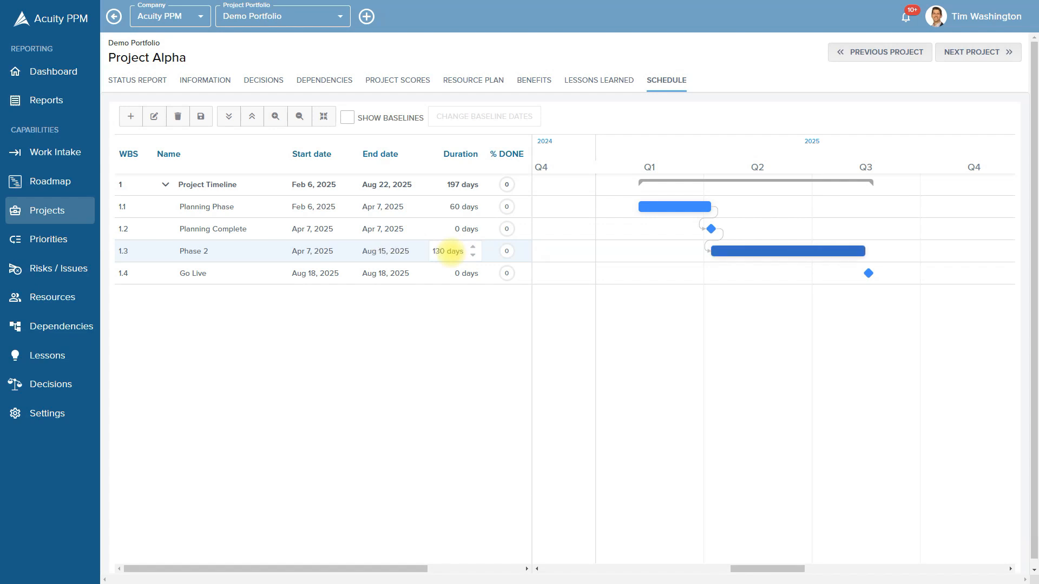
click(422, 317)
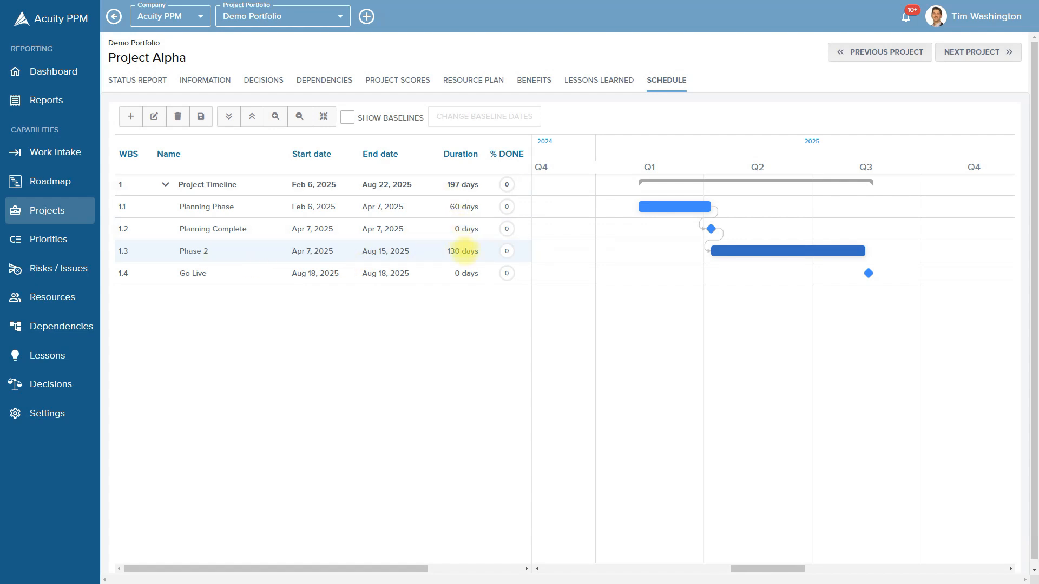
Link Phase 2 to Go Live, save, and extend Planning Phase to end May 1, 2025
drag(866, 251, 861, 274)
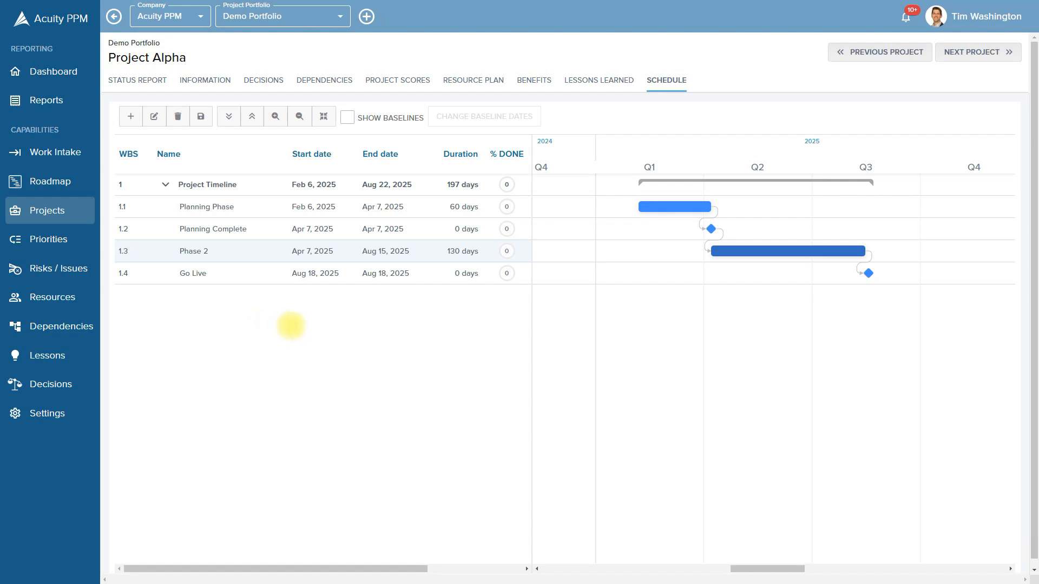
click(201, 117)
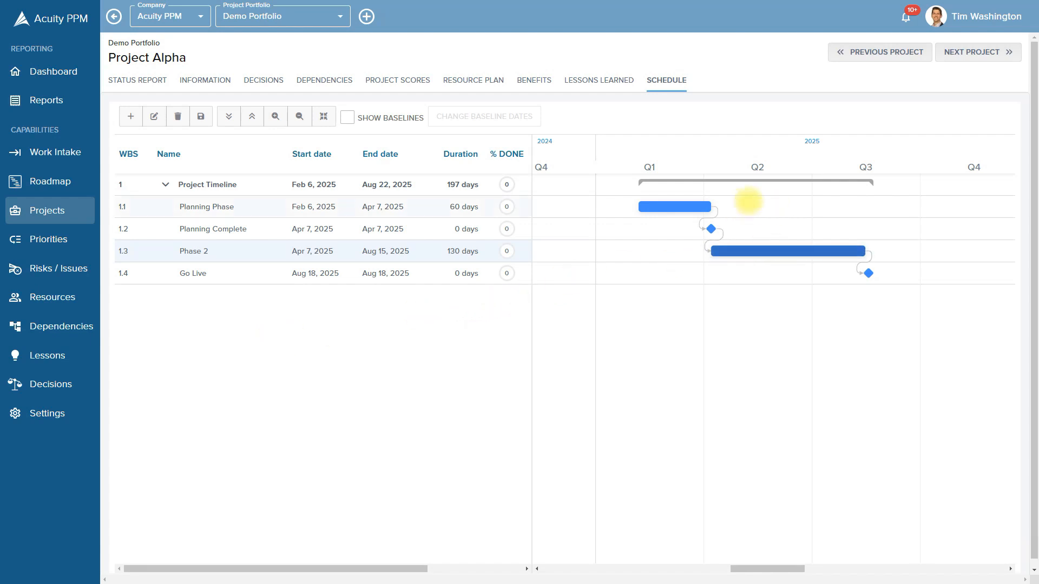
drag(710, 207, 739, 207)
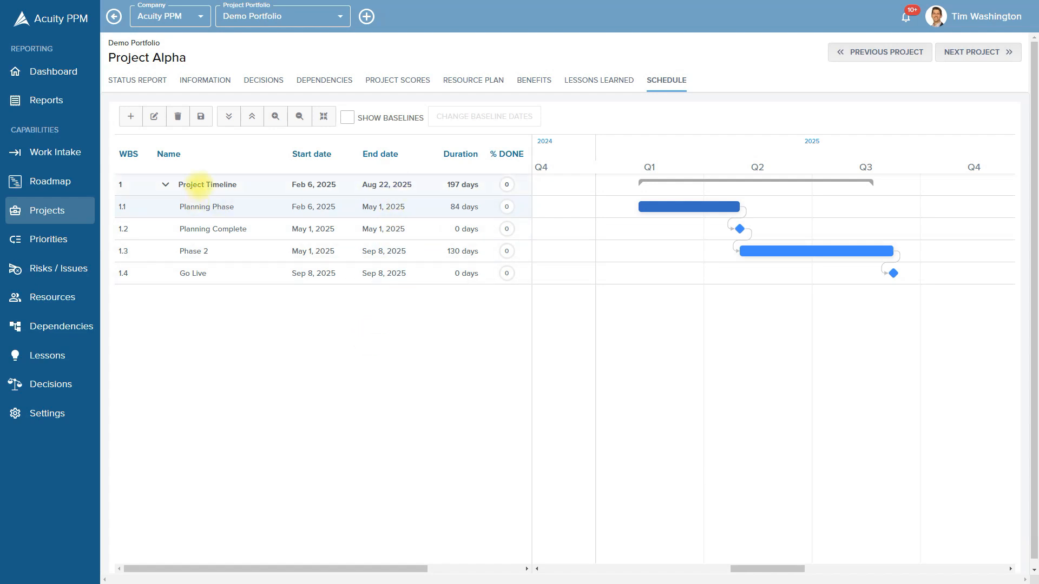
right_click(255, 186)
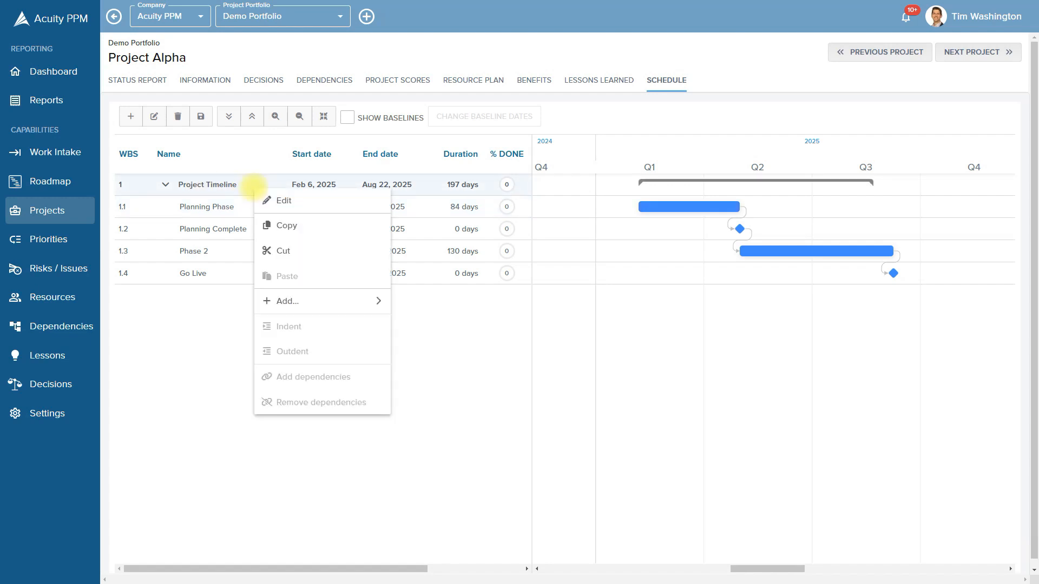
In the Project Timeline Information dialog's Advanced tab, uncheck Manually Scheduled
click(284, 201)
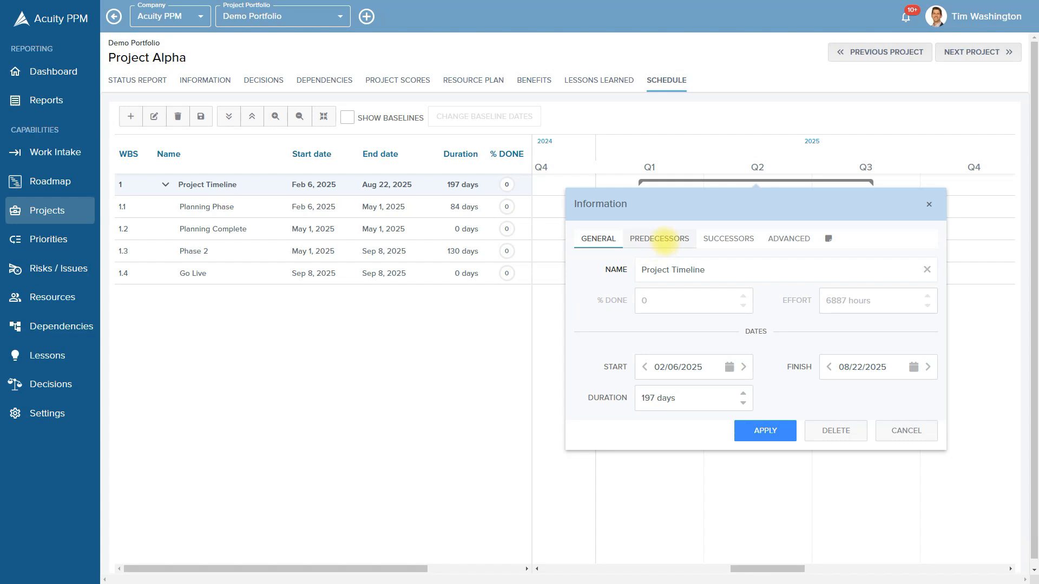
click(664, 240)
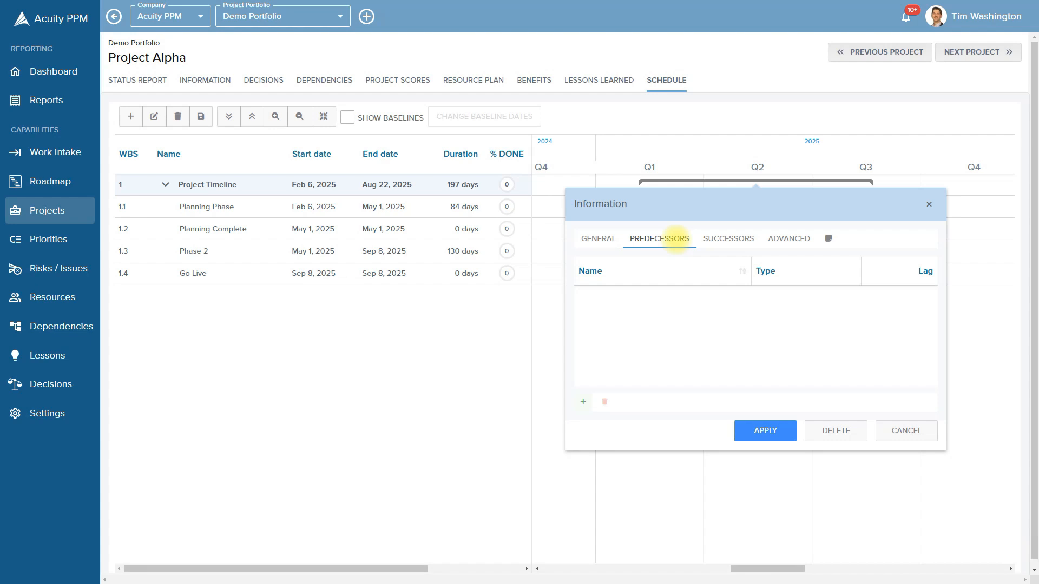
click(731, 238)
click(776, 240)
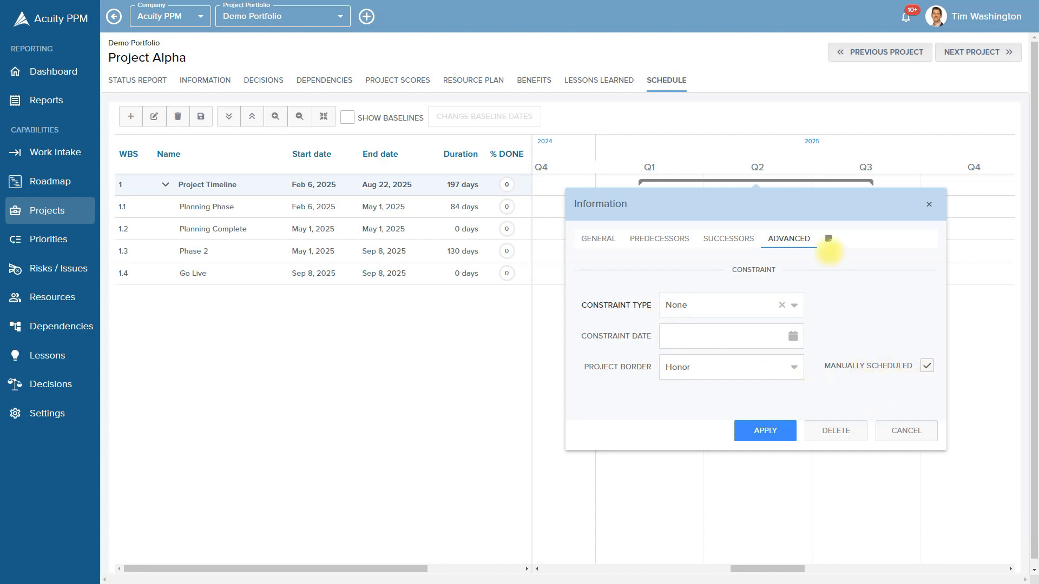
drag(751, 218, 461, 231)
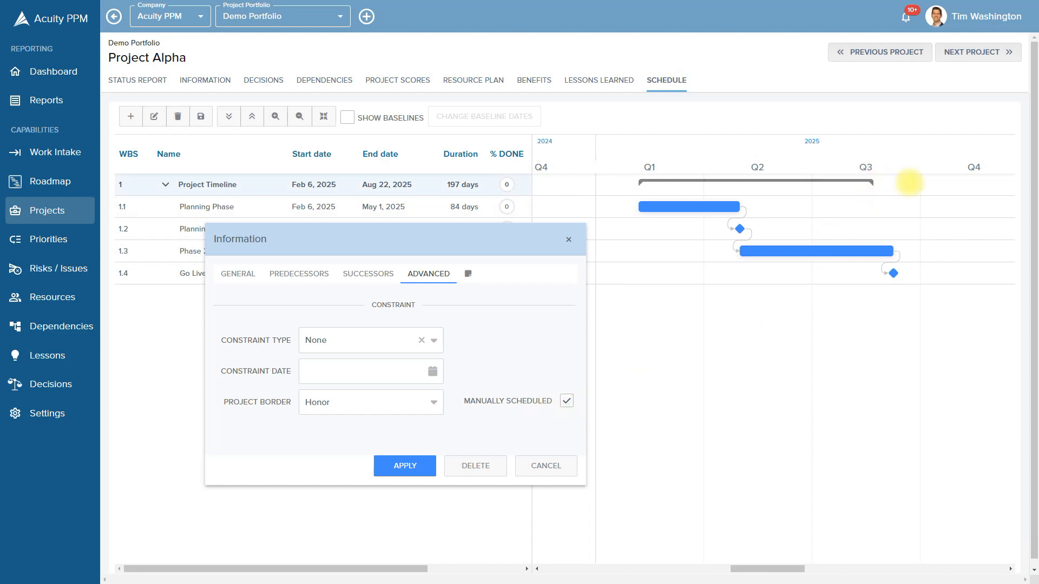
click(566, 400)
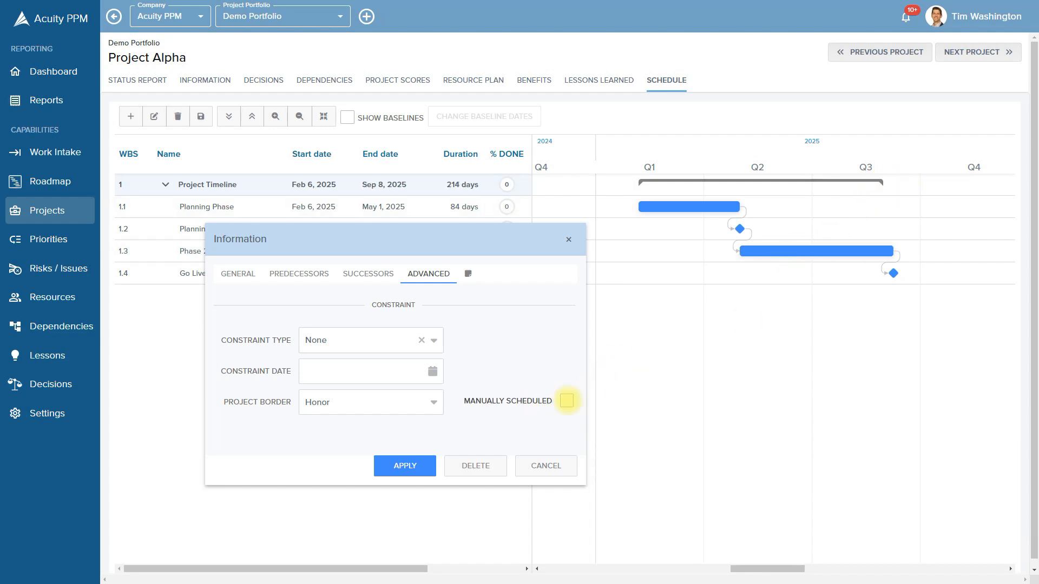
Apply the change, extend Planning Phase to Jun 1, save, then stretch Phase 2 to Nov 1
click(395, 467)
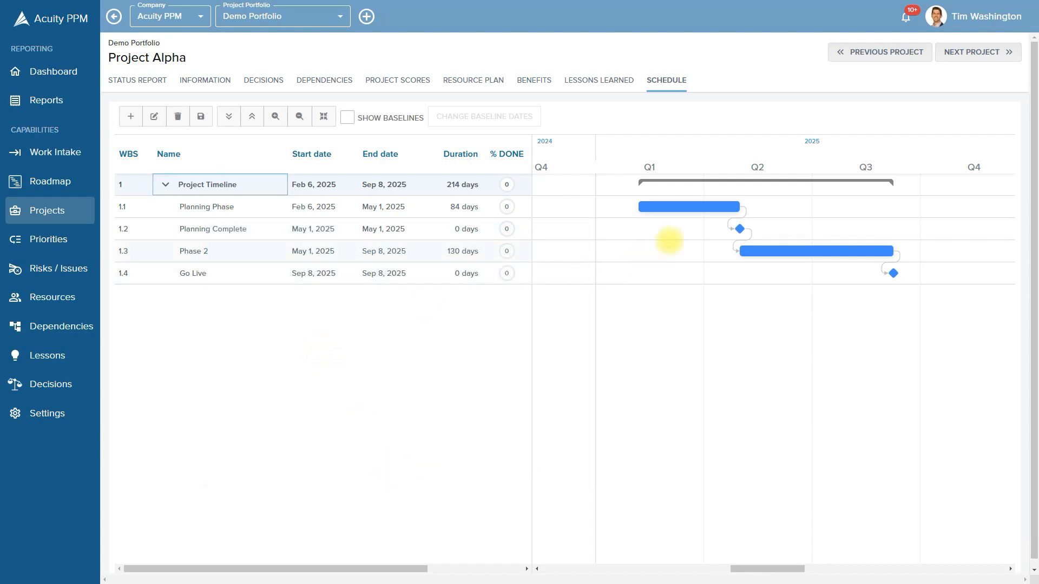
click(737, 204)
drag(737, 203, 772, 204)
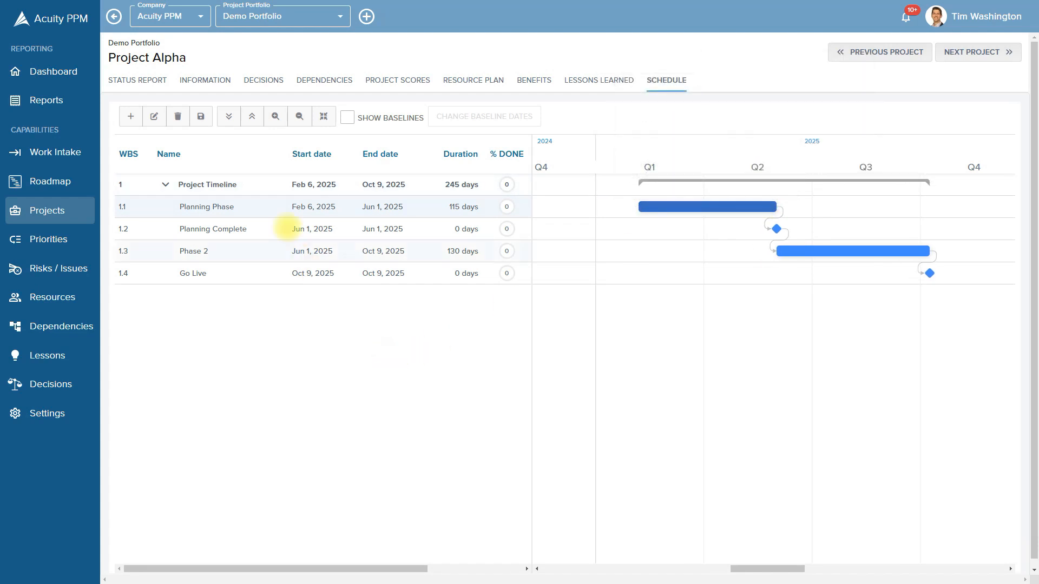
click(200, 116)
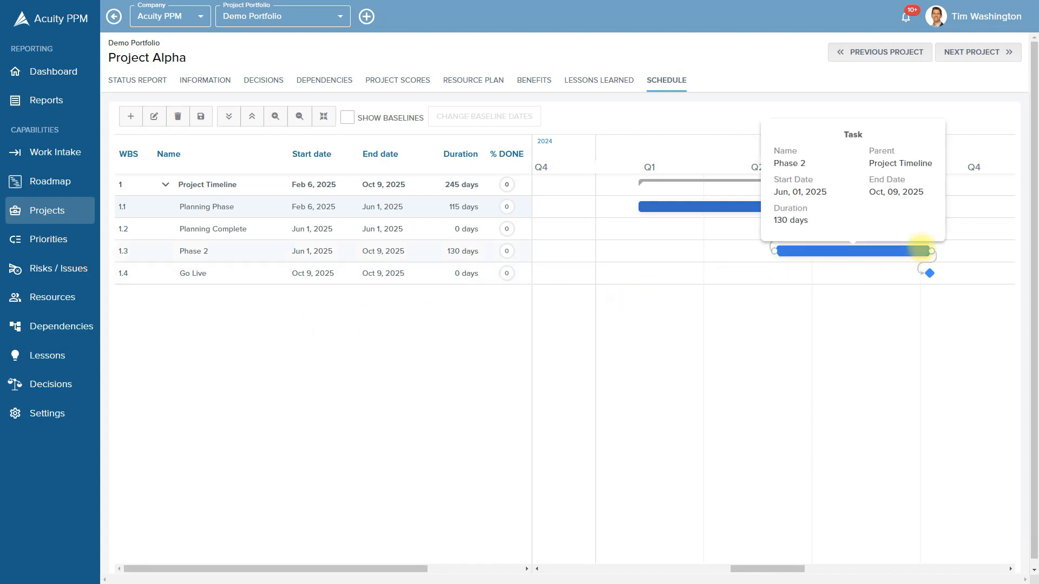
drag(931, 250, 956, 250)
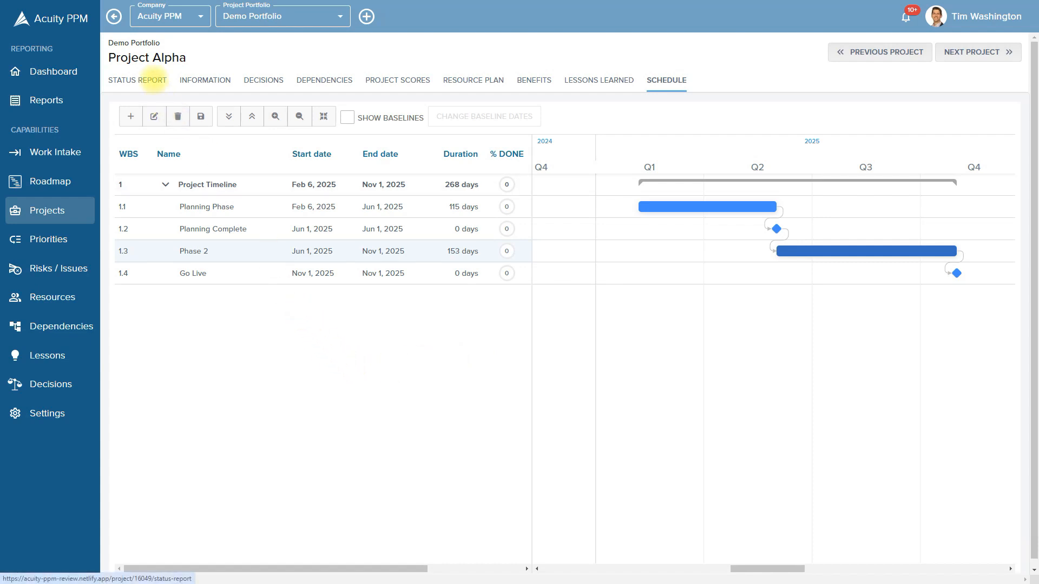
Save the schedule changes and show Project Alpha's status report fitted to the Feb–Nov 2025 timeline
click(153, 80)
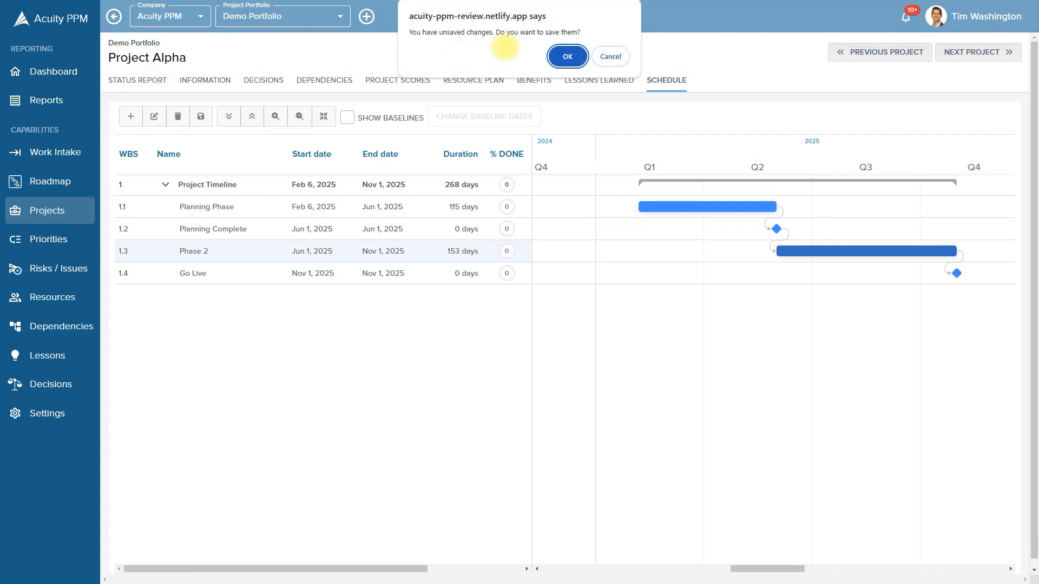
click(567, 56)
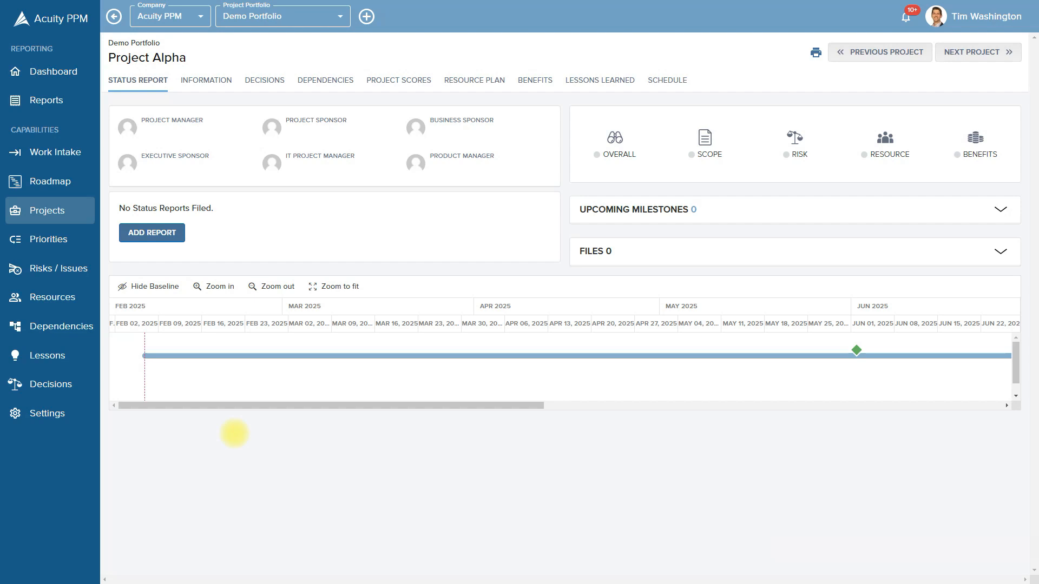
click(332, 286)
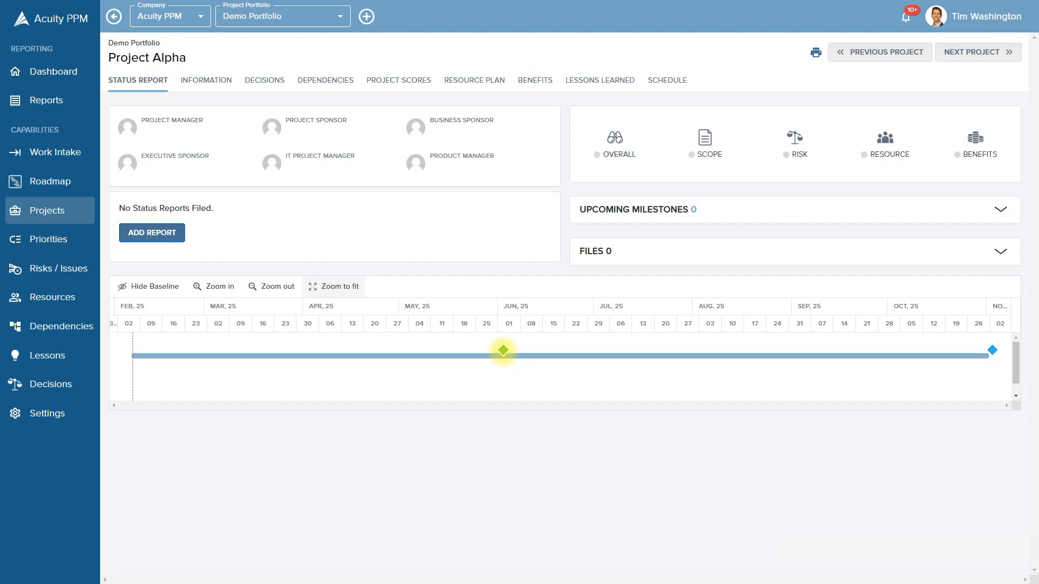
mouse_move(503, 351)
Review the Planning Complete milestone as On Track, cancel without saving, and refit the timeline
click(504, 350)
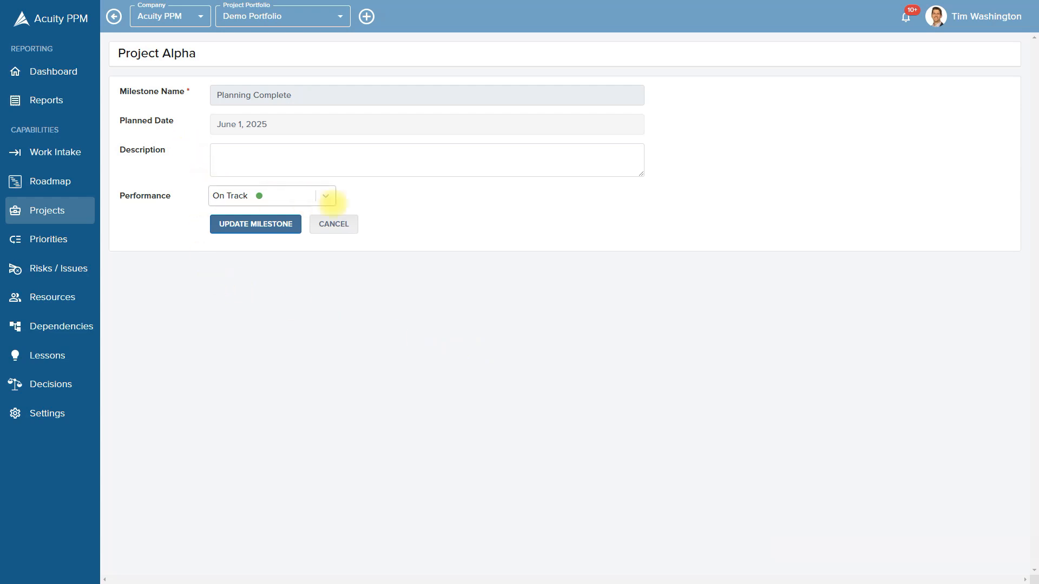
click(328, 196)
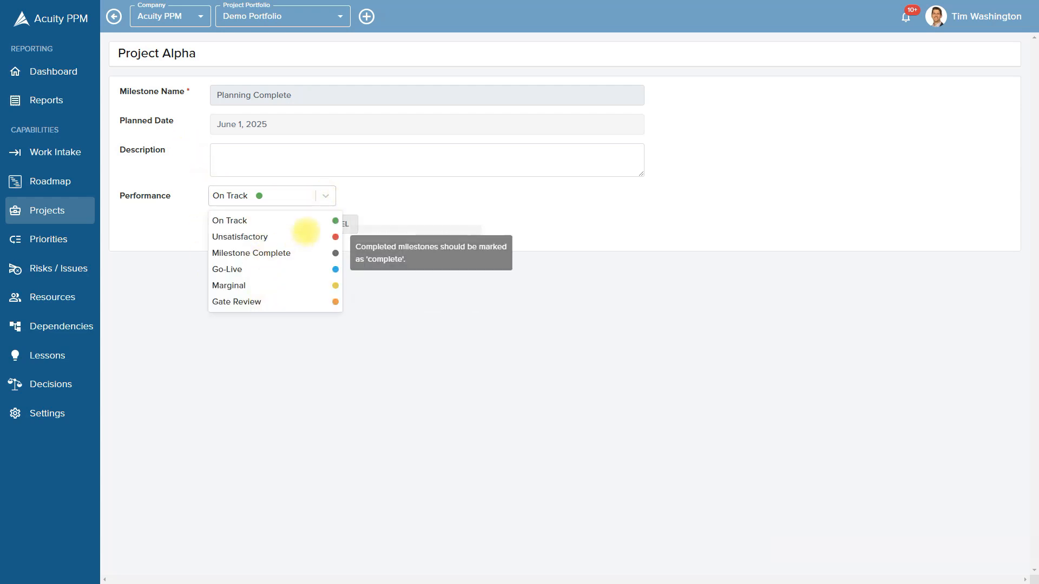
click(323, 197)
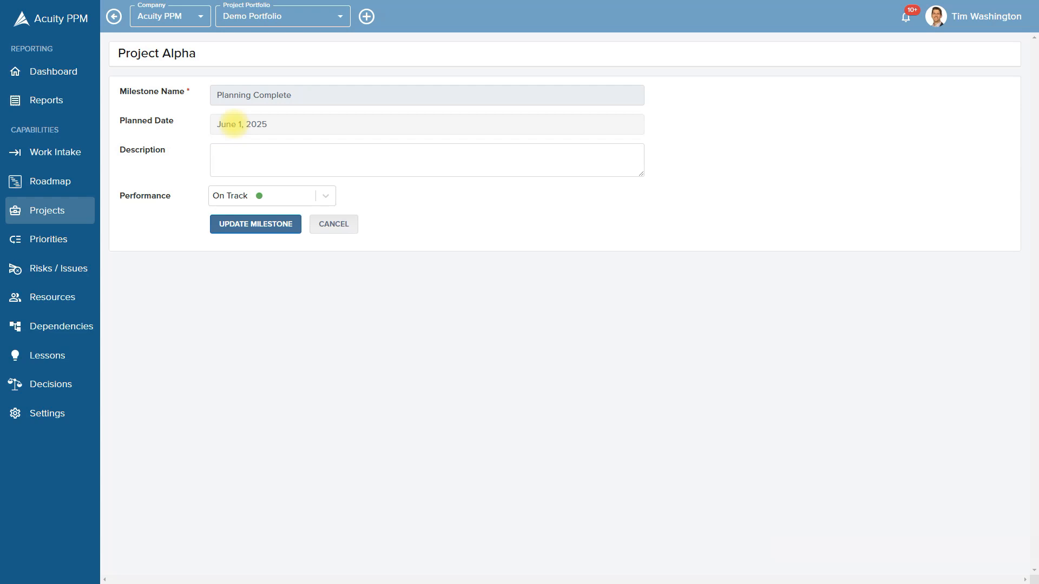
click(351, 225)
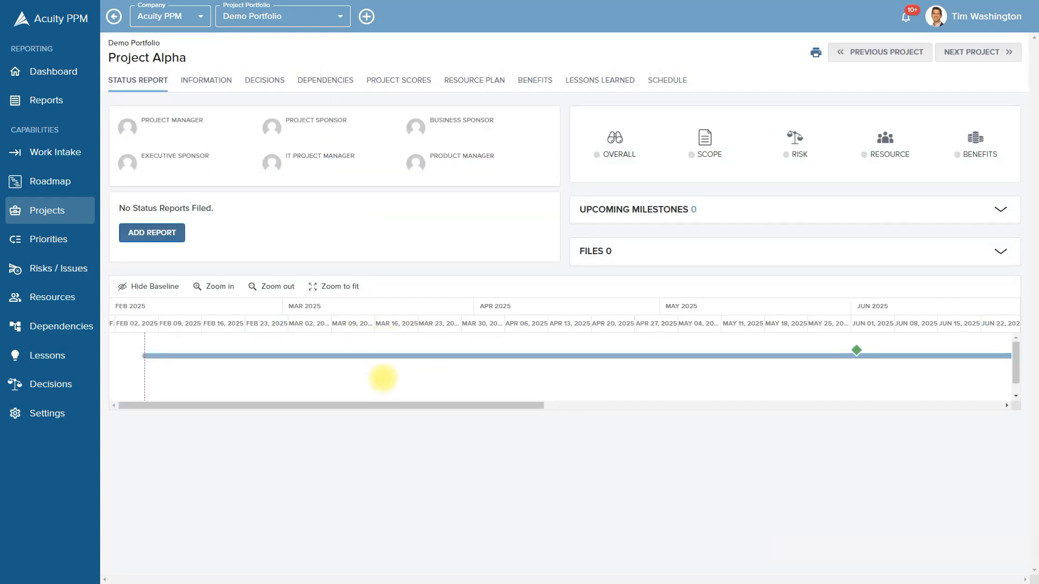
click(346, 286)
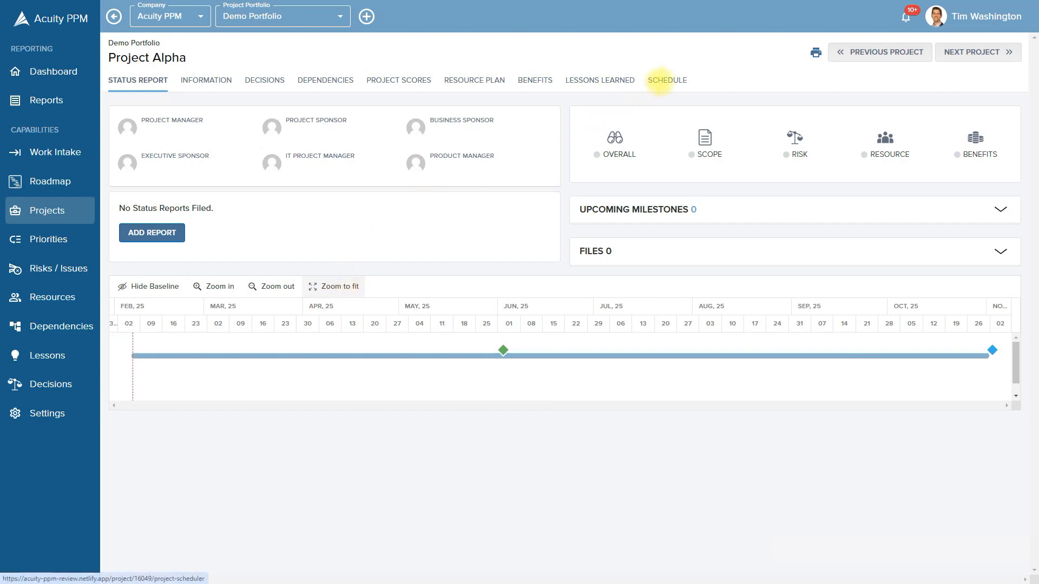
Show the project schedule with the Gantt chart fitted and zoomed out to quarters
click(659, 80)
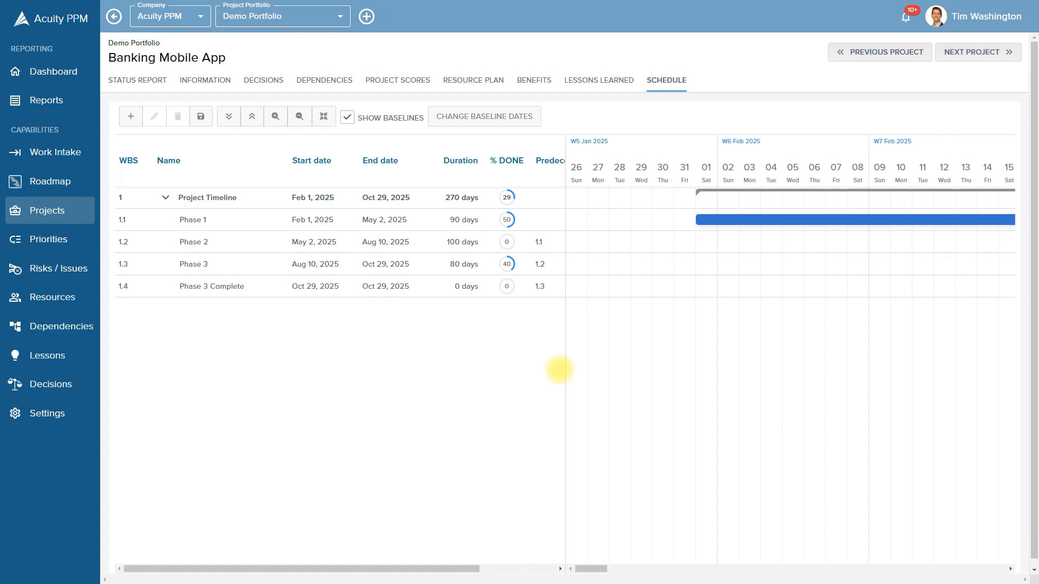
click(324, 116)
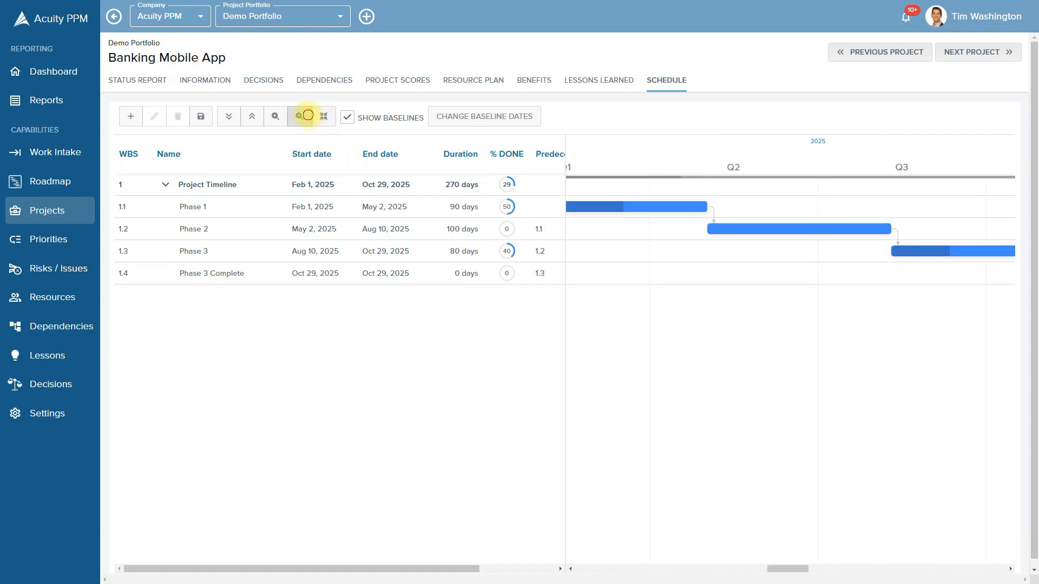
click(299, 117)
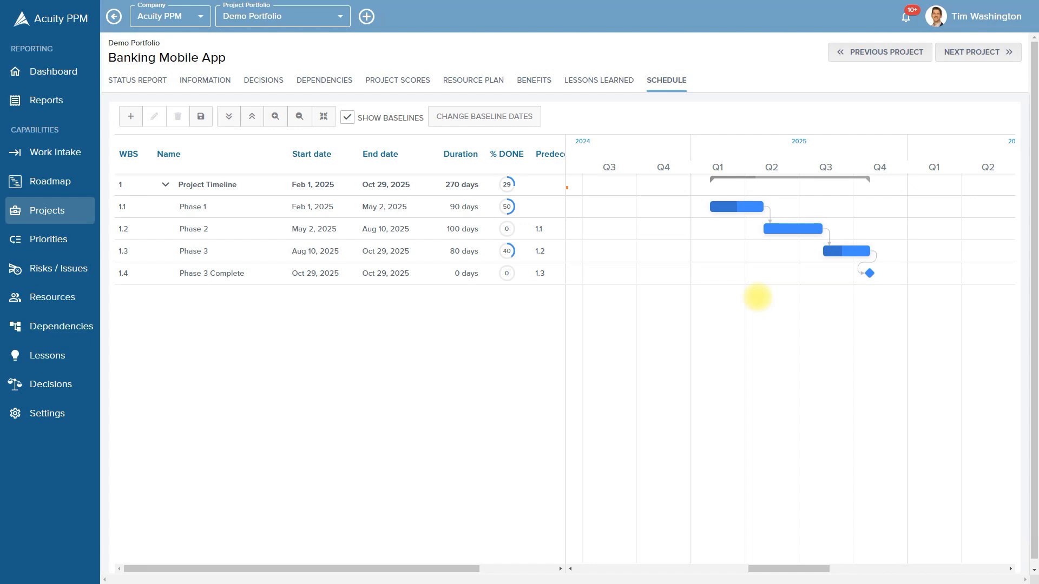
Delete the Phase 3 → Phase 3 Complete dependency, then select the Phase 2 and Phase 3 rows
mouse_move(872, 256)
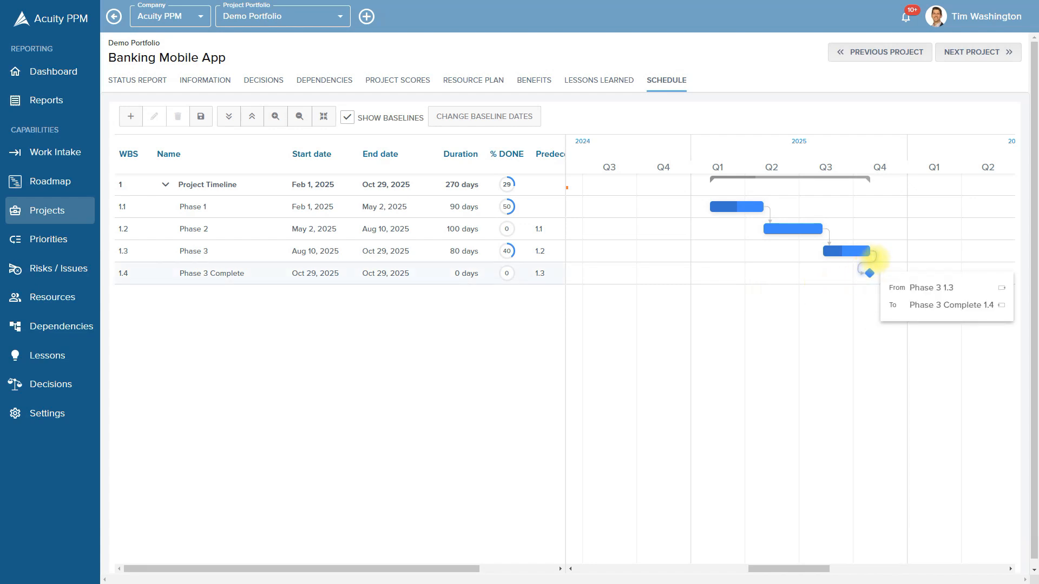
double_click(872, 257)
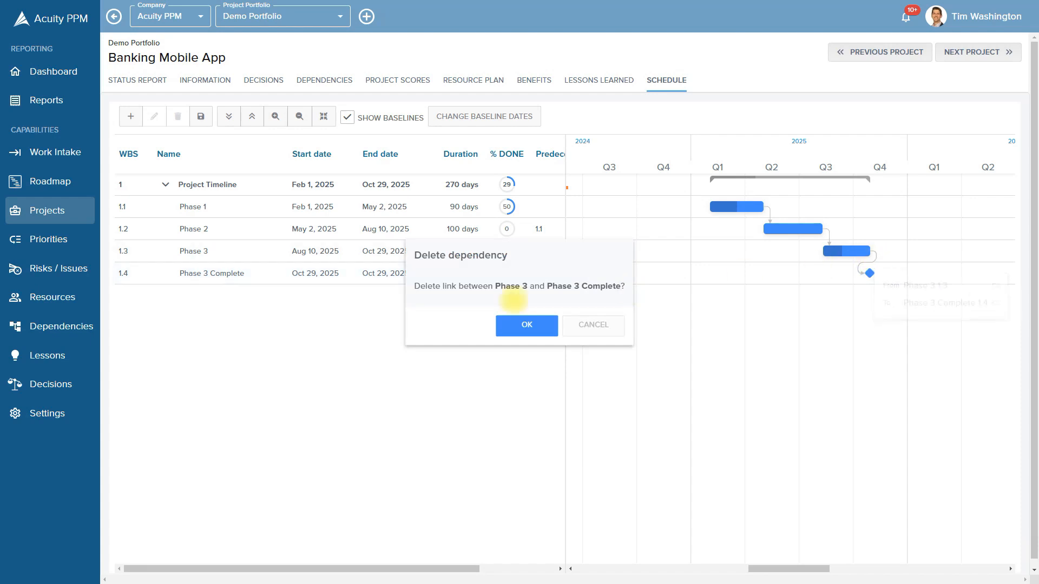
click(525, 325)
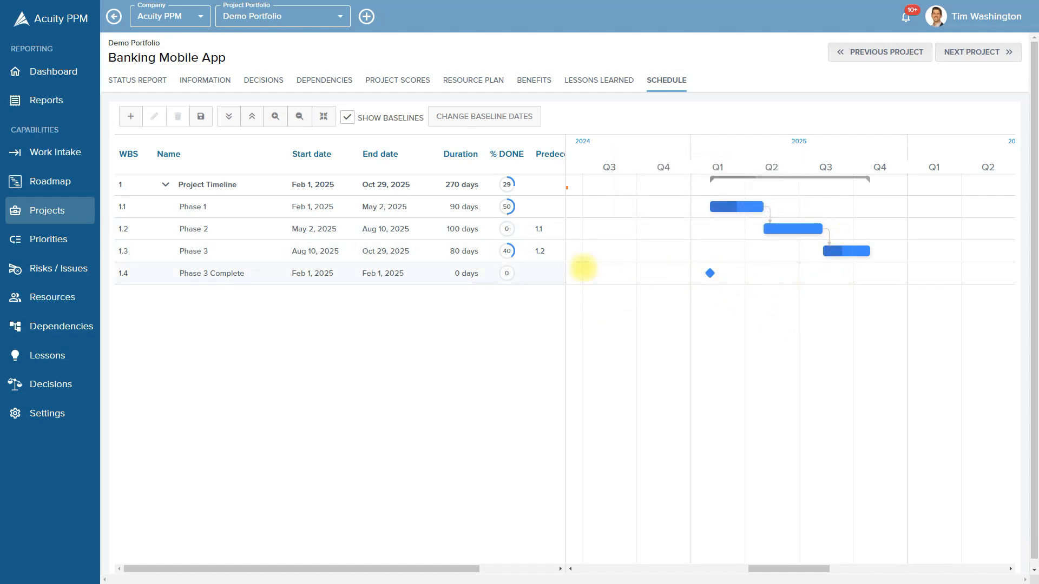
click(365, 230)
click(373, 252)
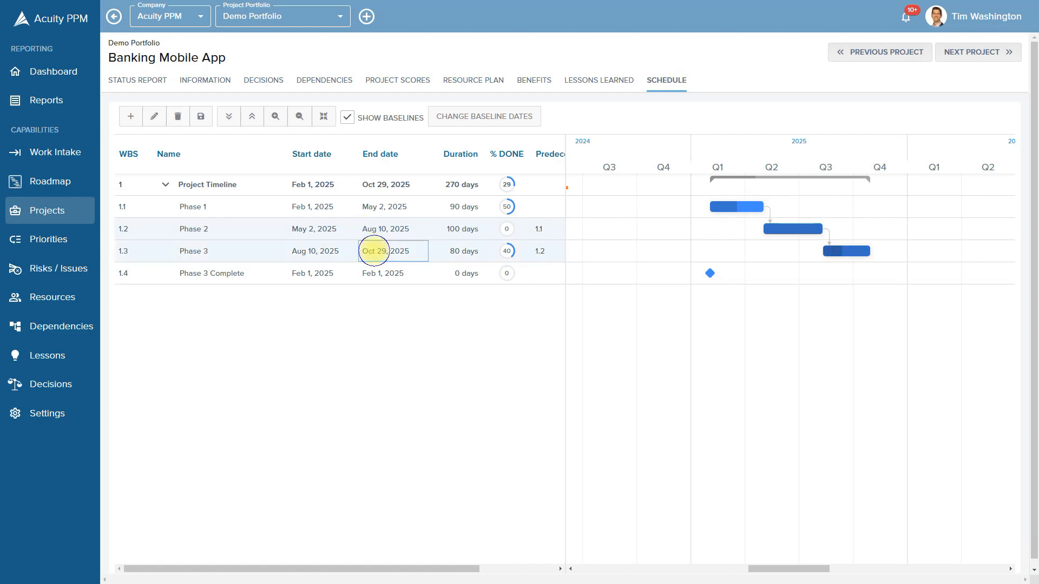
Remove the Phase 2–Phase 3 links, then link Phase 1, 2, 3 and Phase 3 Complete in sequence
right_click(374, 250)
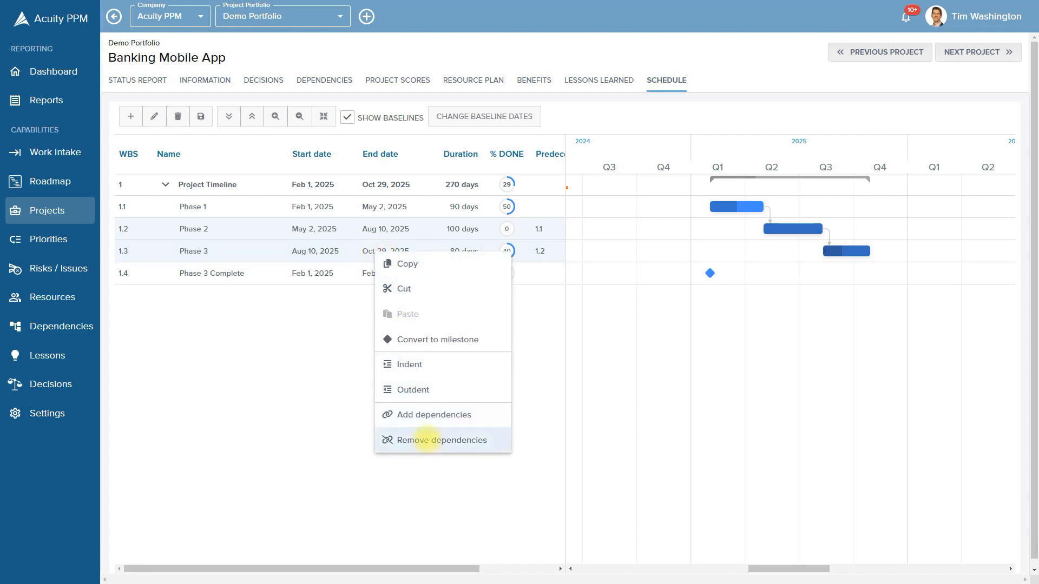
click(427, 440)
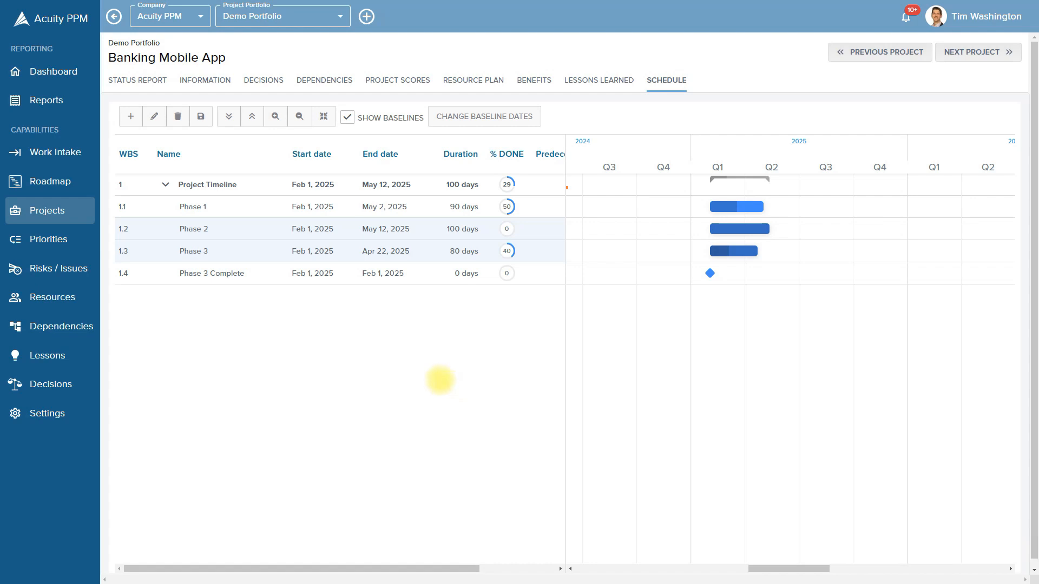
click(375, 211)
ctrl+click(379, 229)
ctrl+click(379, 253)
ctrl+click(378, 276)
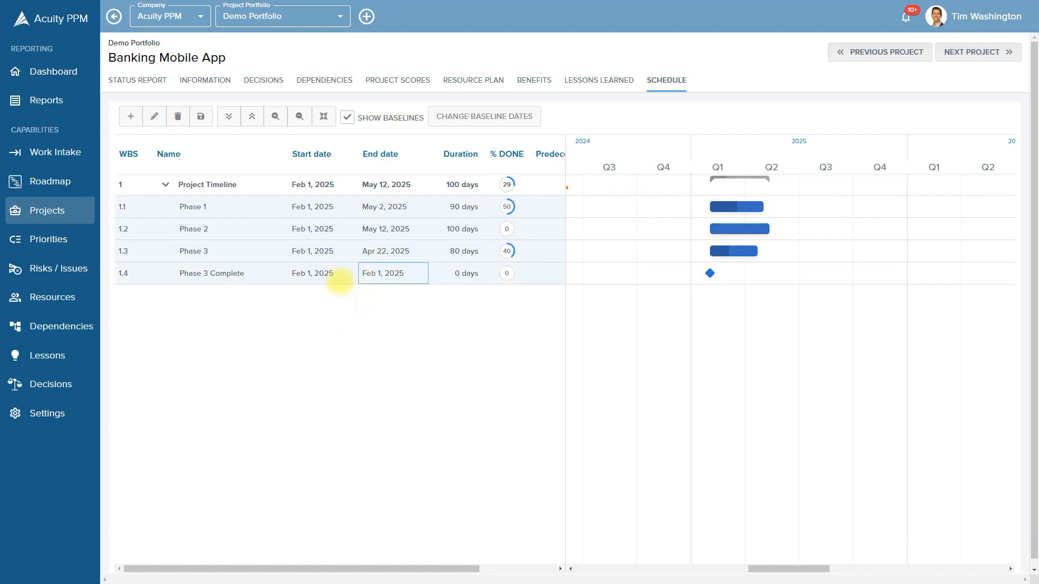
click(342, 272)
right_click(342, 273)
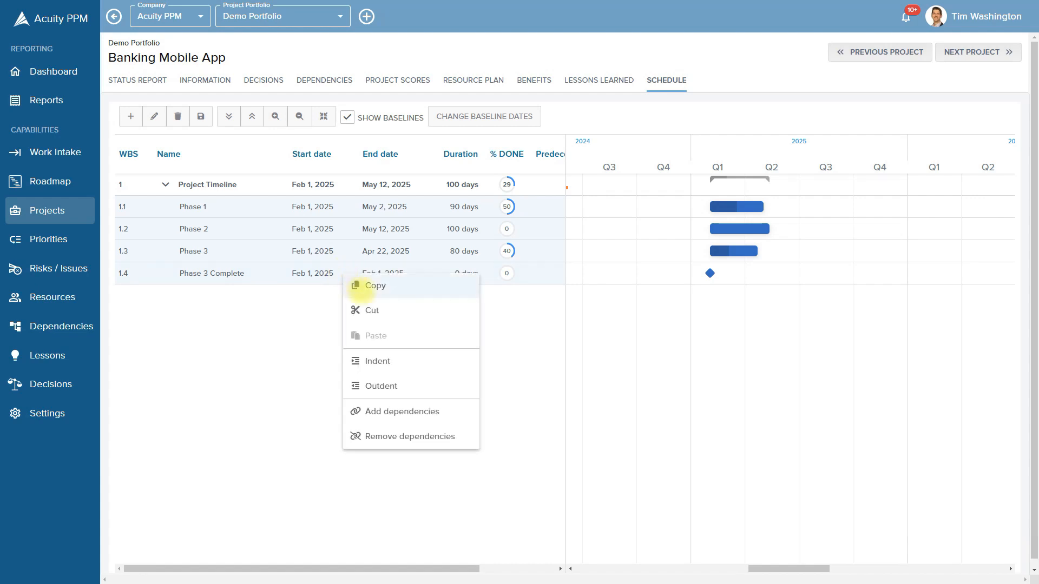
click(392, 413)
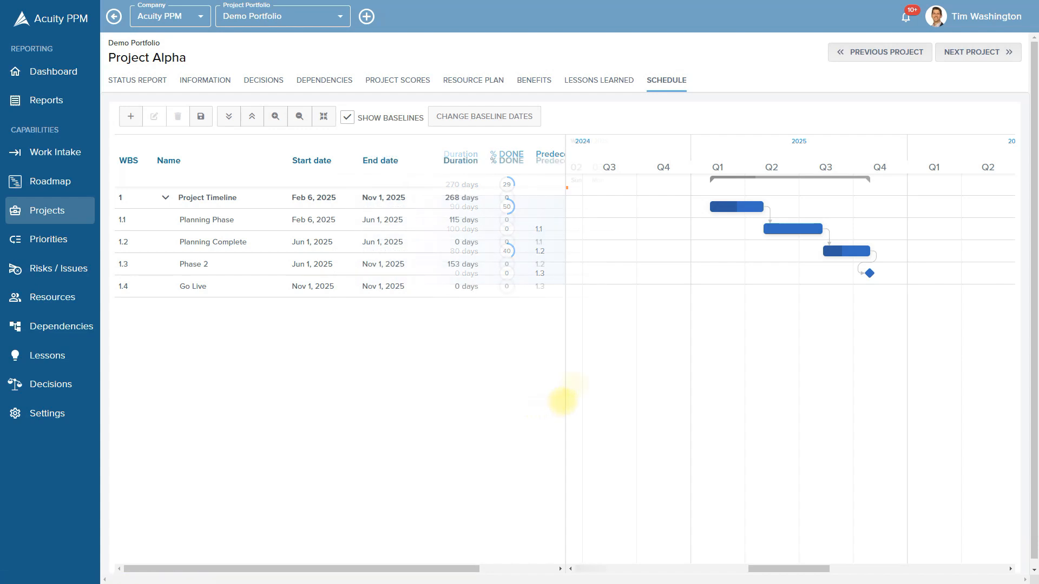
Widen Project Alpha's task table until the Successors column is visible
drag(566, 379, 680, 383)
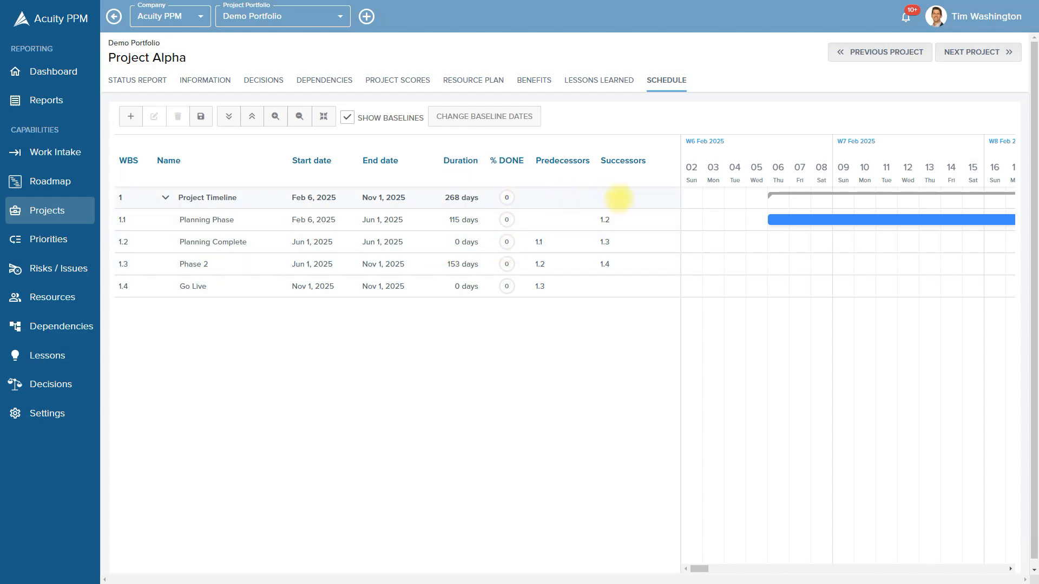
Set Planning Phase to 50% done, then narrow the table and fit the schedule in the Gantt
click(503, 219)
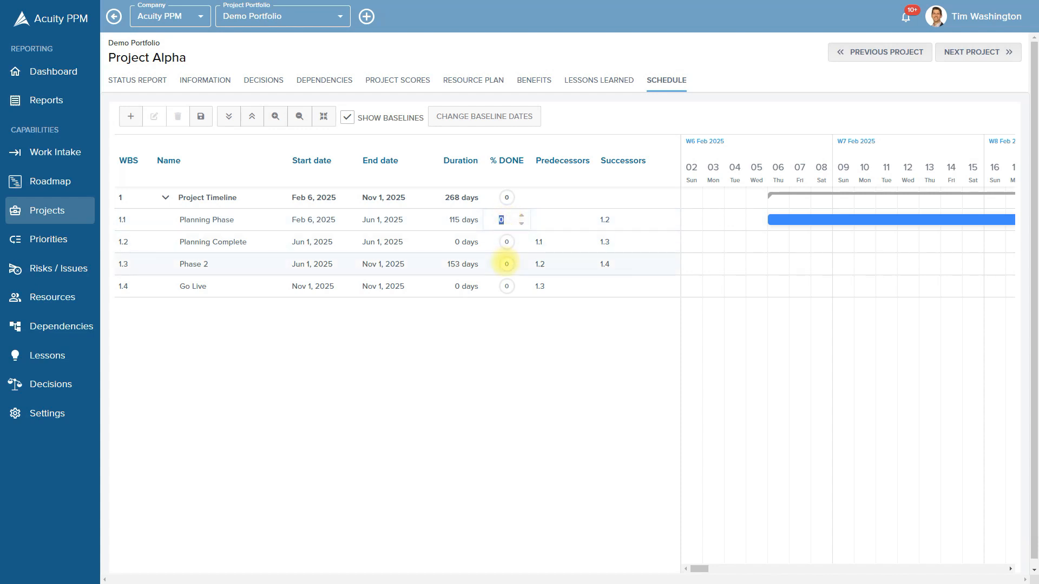
text(50)
key(Return)
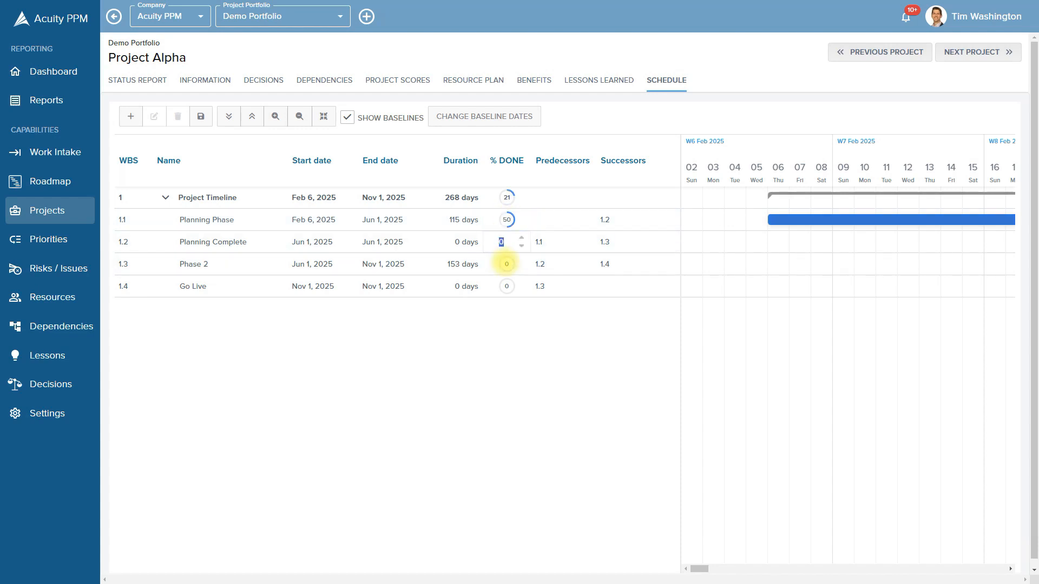
click(536, 377)
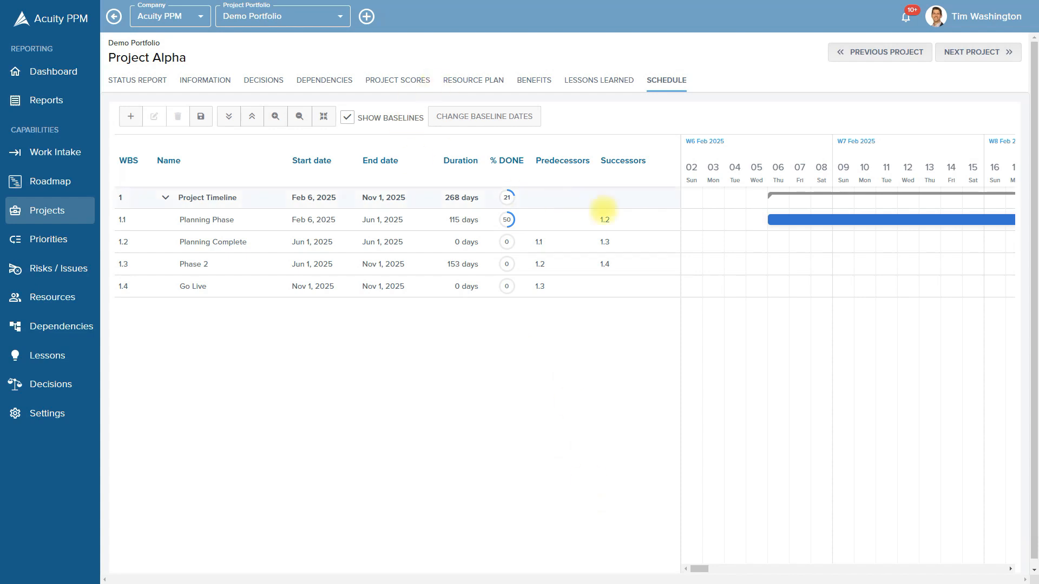
drag(679, 255, 586, 267)
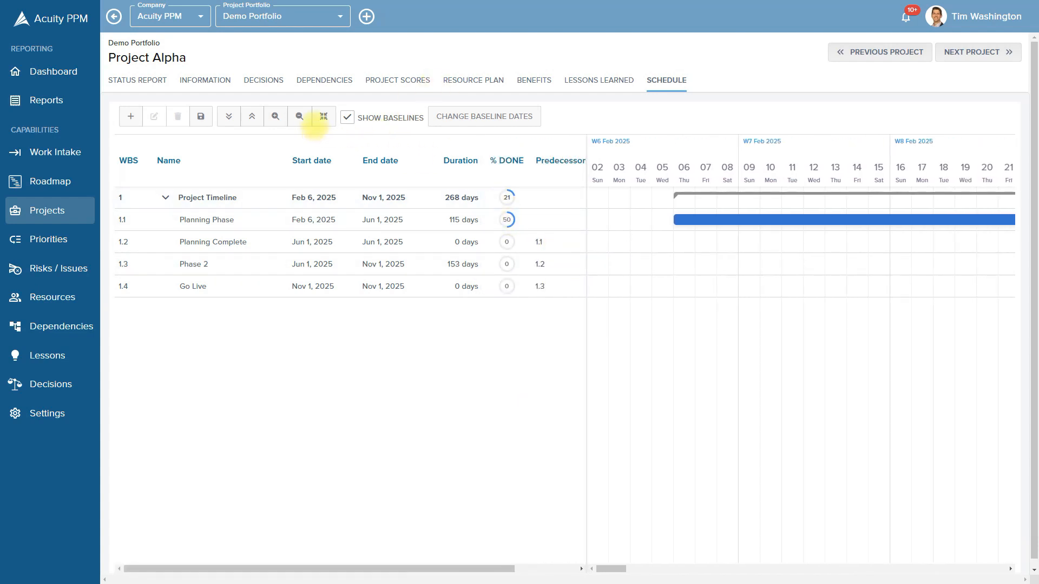
click(323, 116)
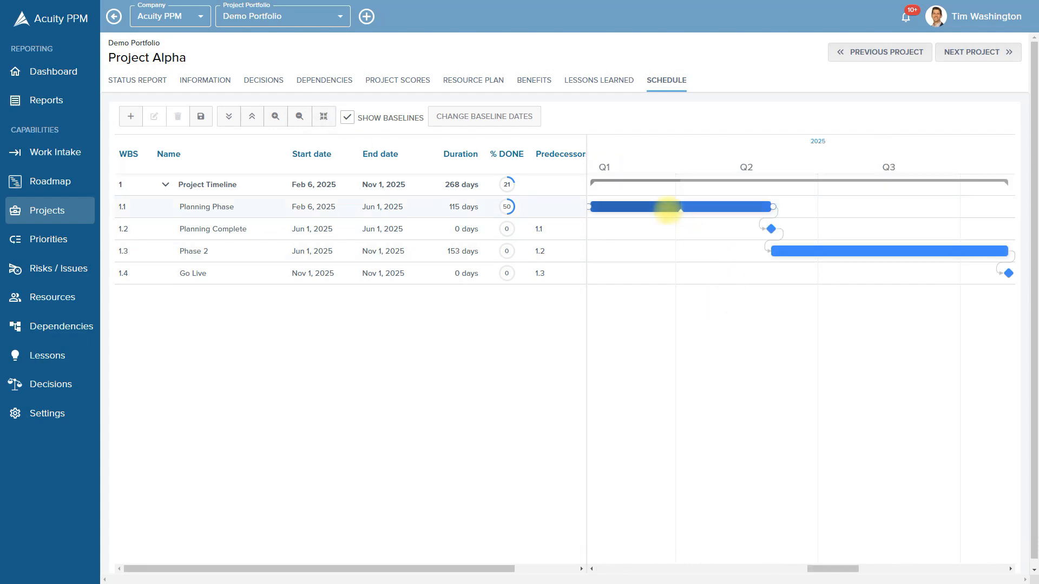
Drag Planning Phase's progress up to 80% on its Gantt bar, then select Phase 2
mouse_move(667, 208)
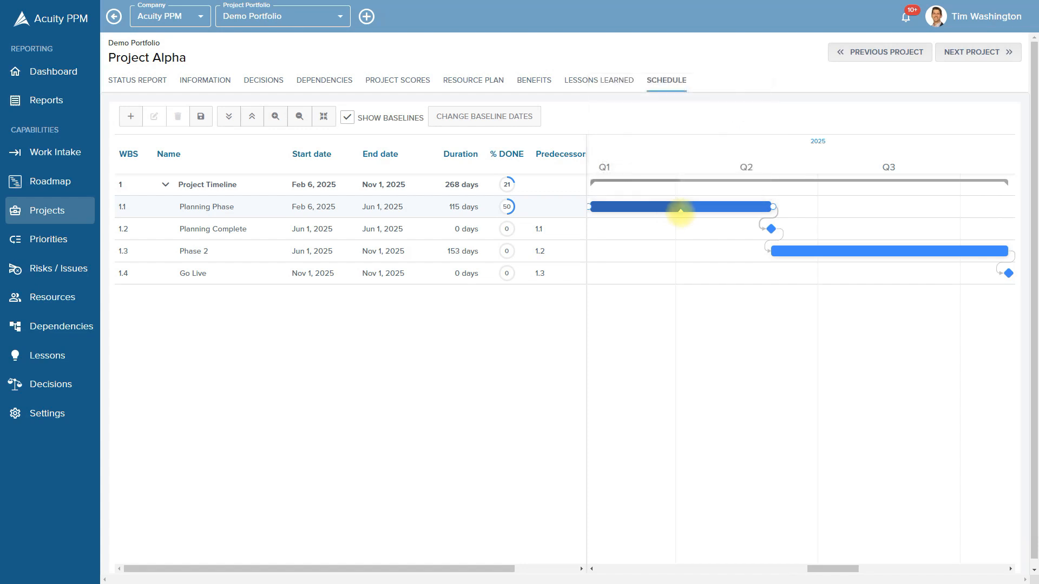
drag(680, 211, 736, 211)
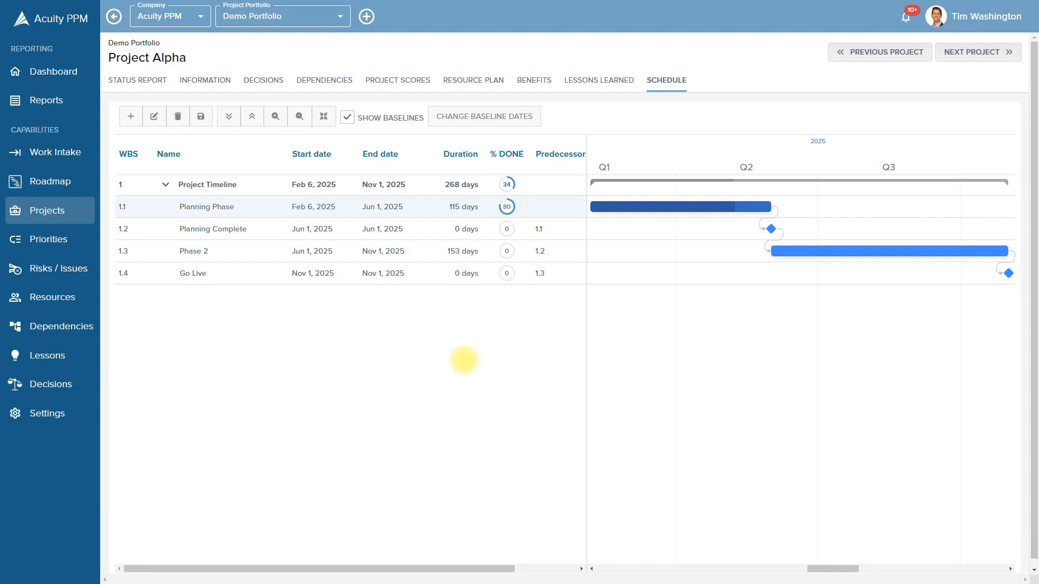
click(231, 252)
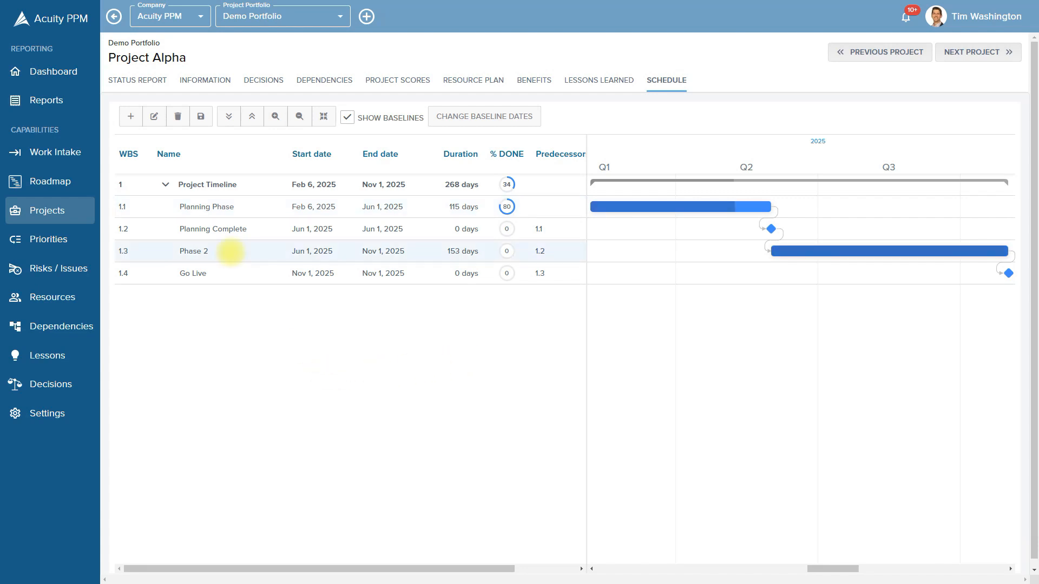
Insert New task 5 below Phase 2 and indent it as Phase 2's subtask (Jun 1–Nov 1, 2025)
right_click(224, 250)
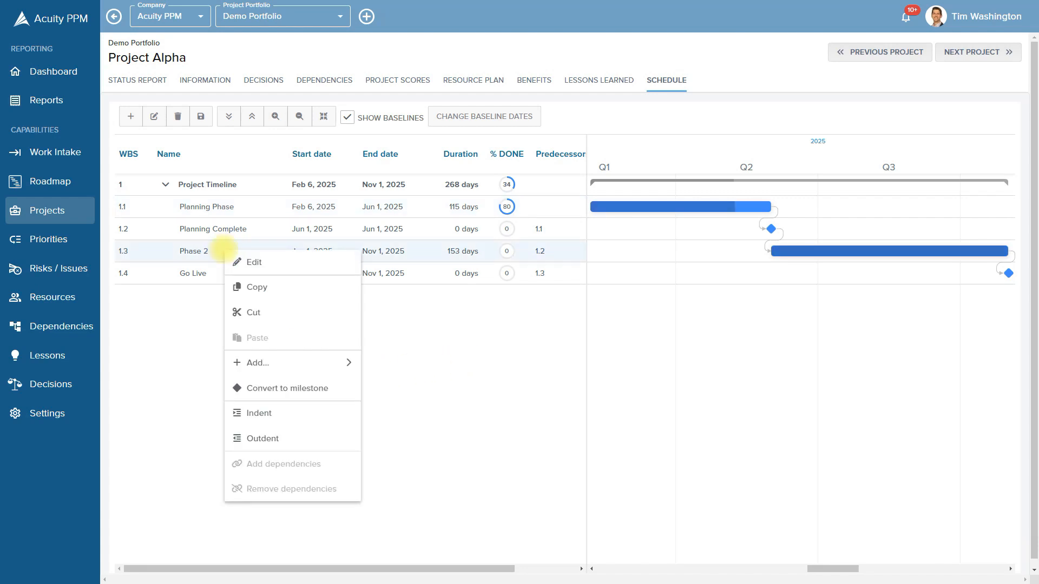
mouse_move(266, 363)
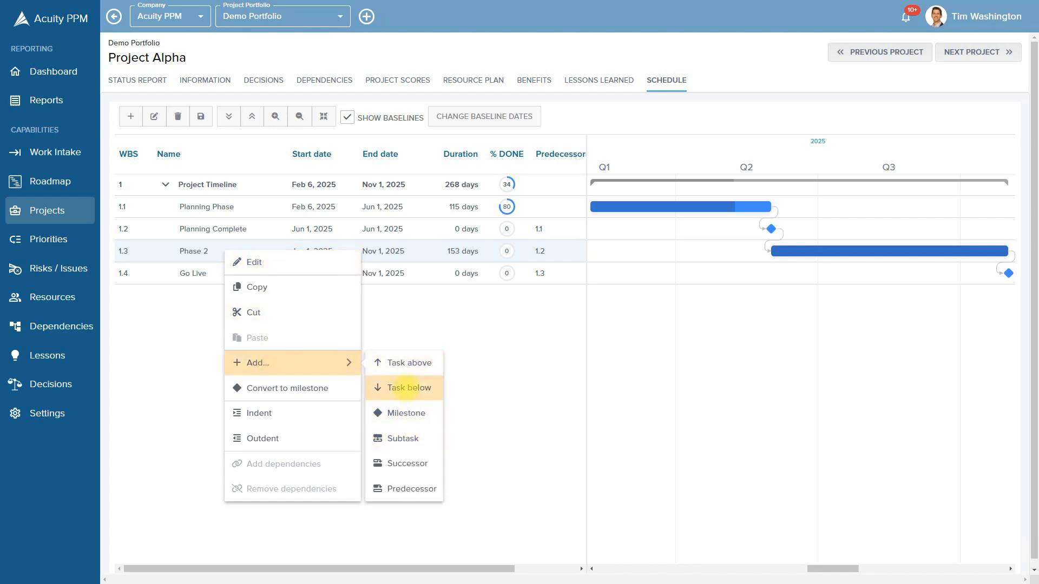
click(407, 388)
click(218, 273)
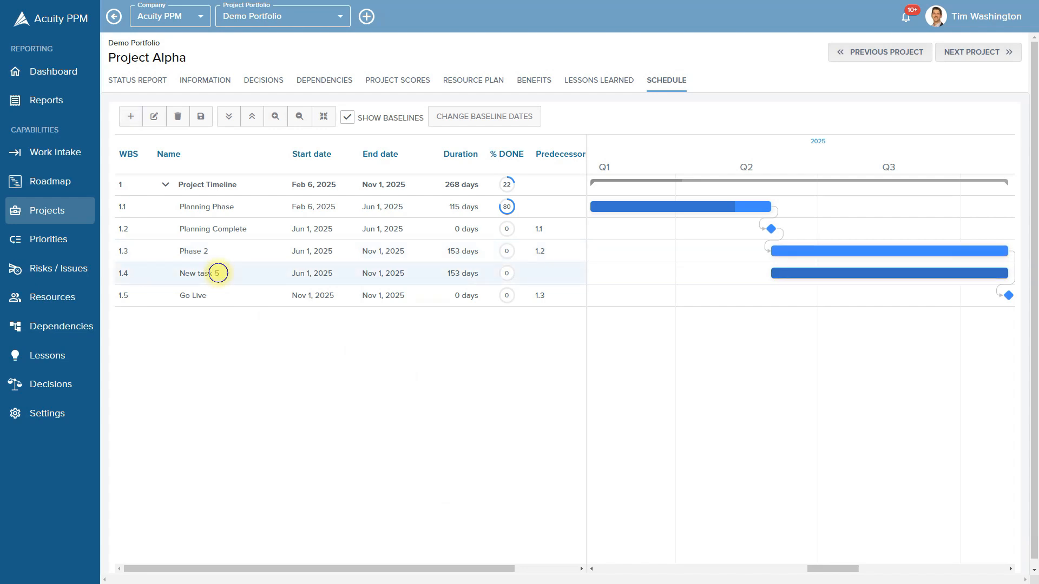
right_click(218, 274)
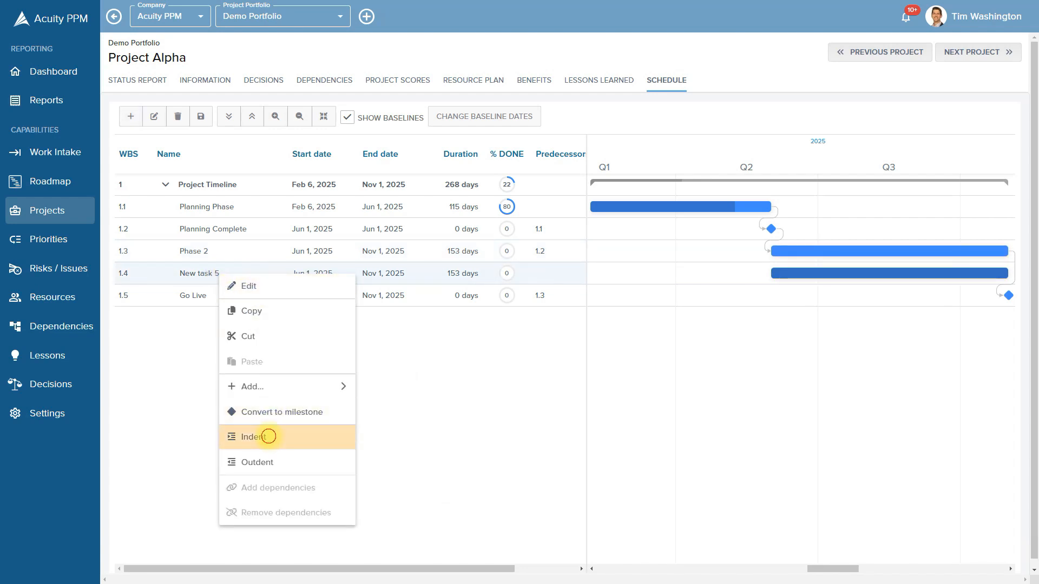
click(269, 437)
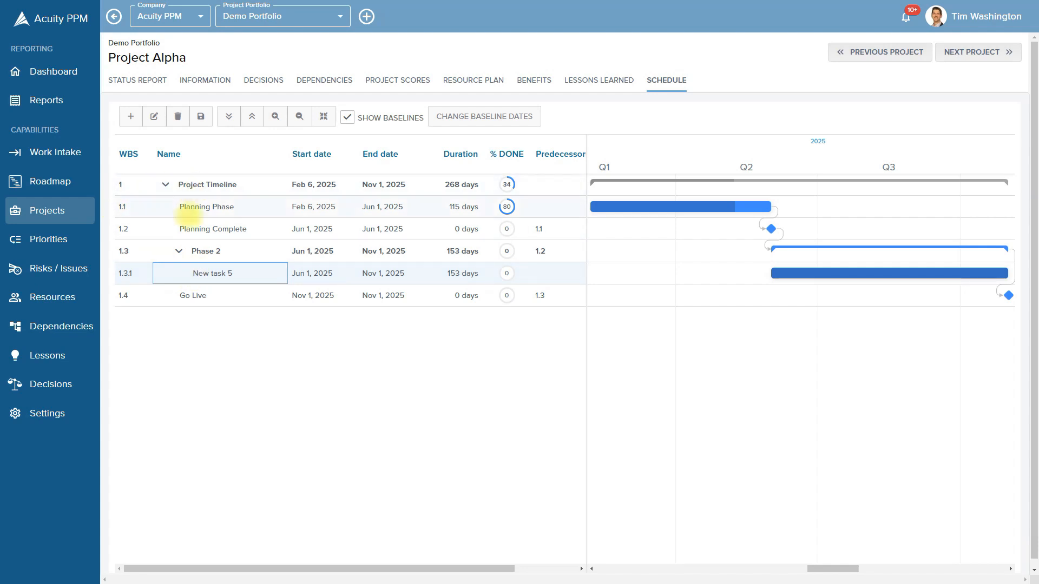
click(207, 184)
right_click(207, 184)
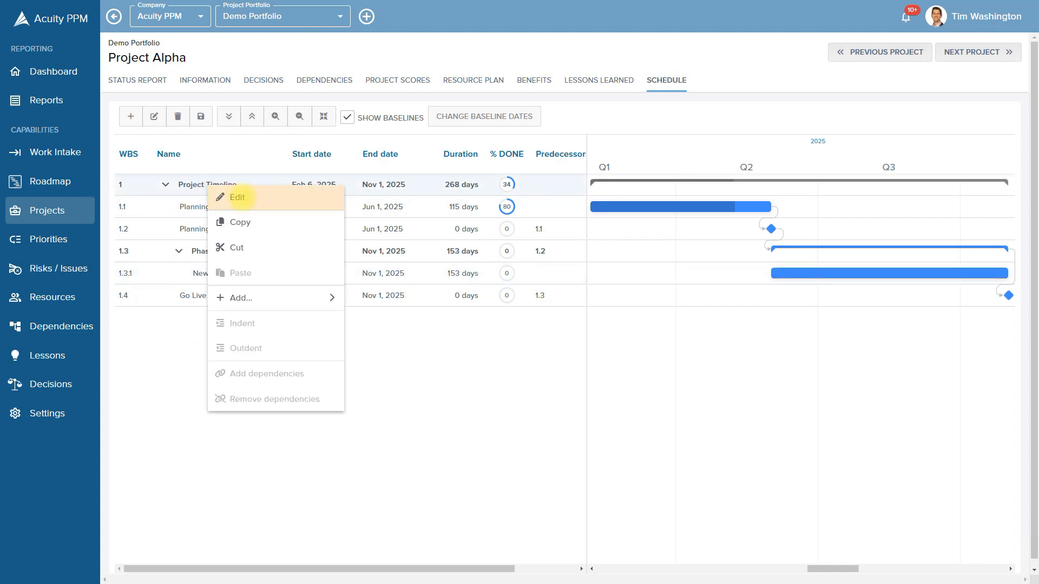
mouse_move(241, 297)
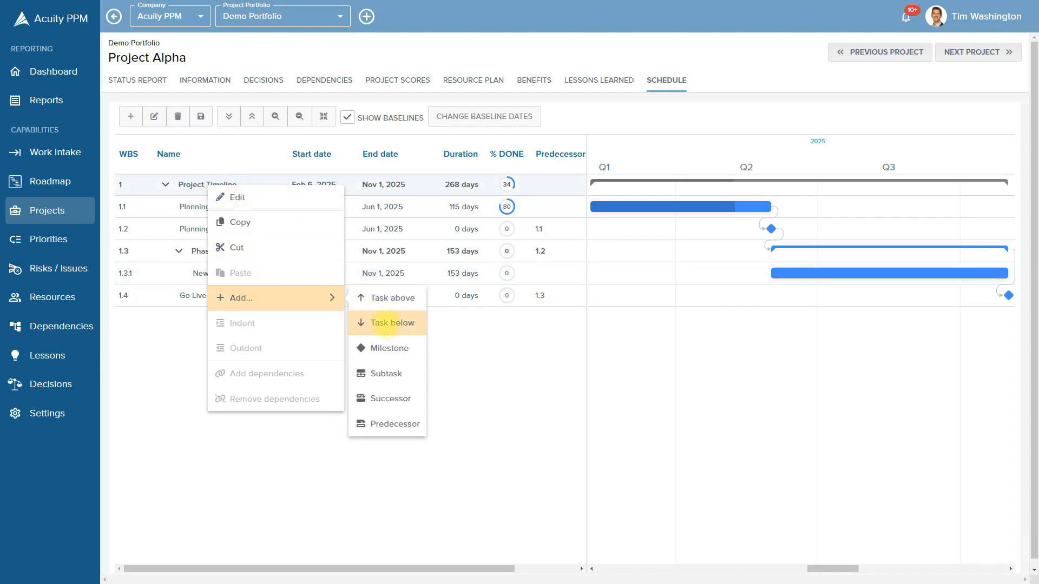
click(386, 323)
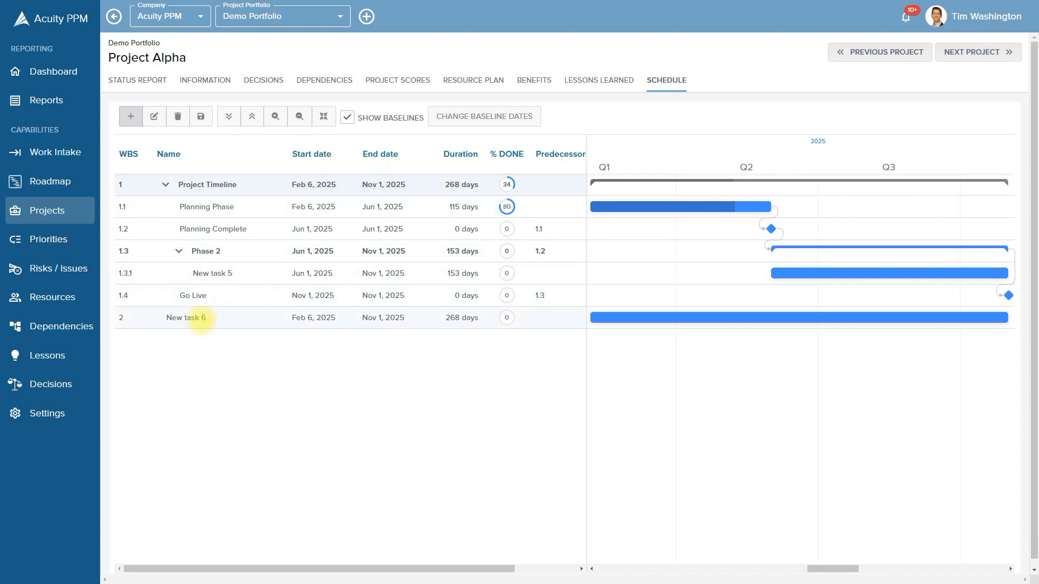
right_click(199, 318)
click(179, 342)
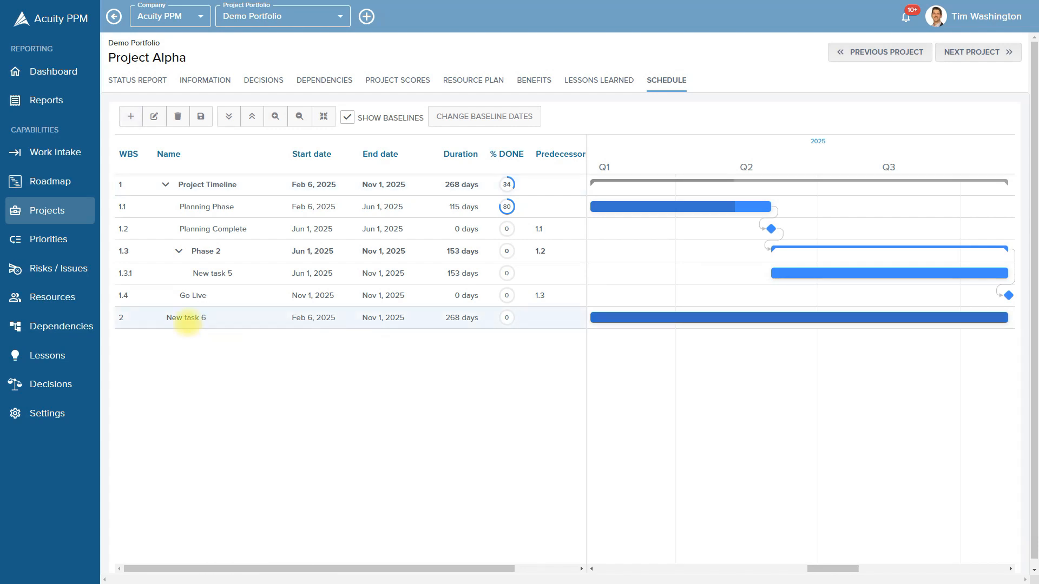
click(178, 117)
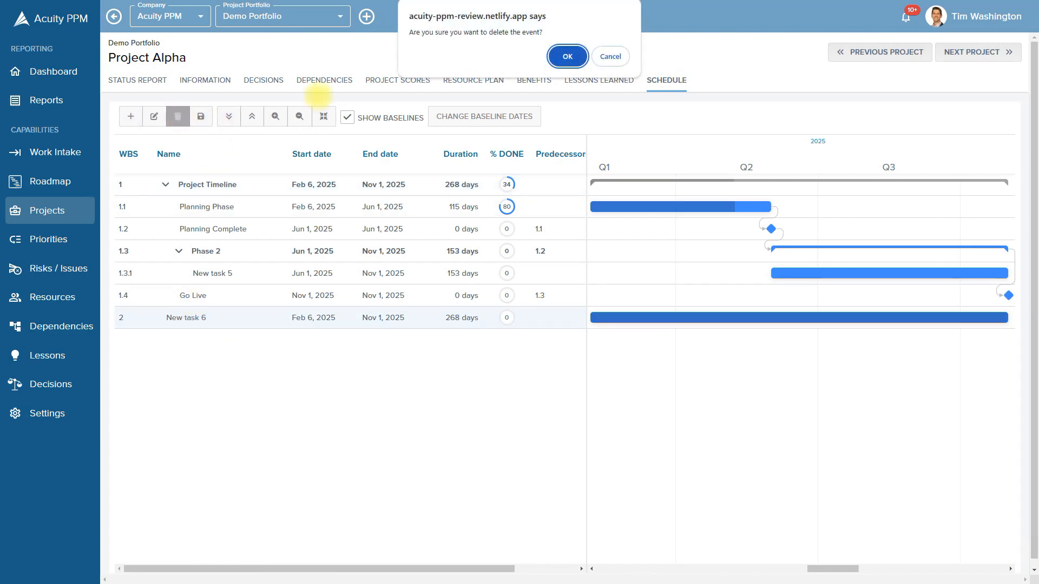
click(566, 57)
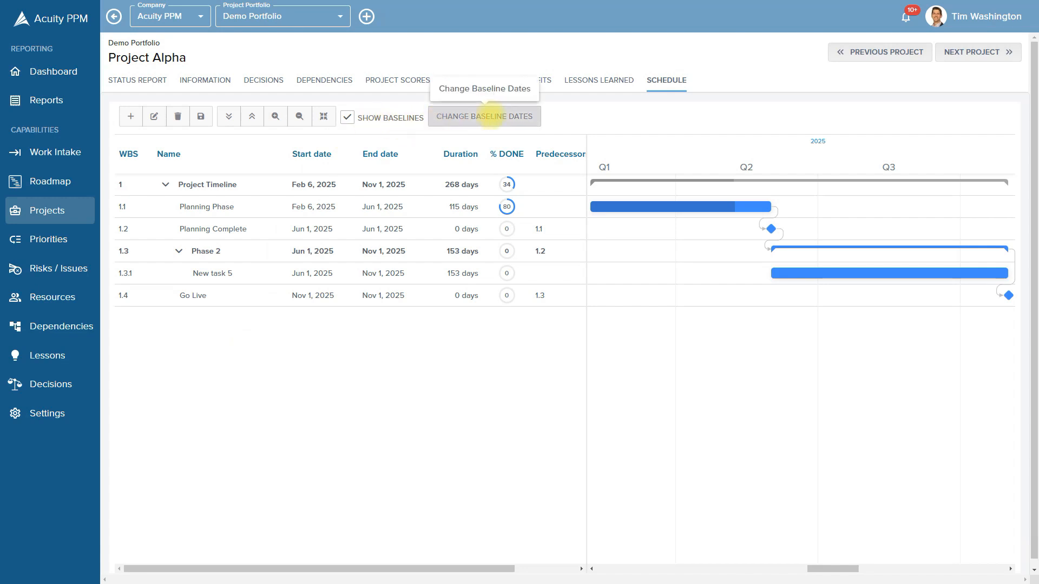
Apply baseline dates of February 6 – November 1, 2025, then toggle the baseline bar display
click(483, 118)
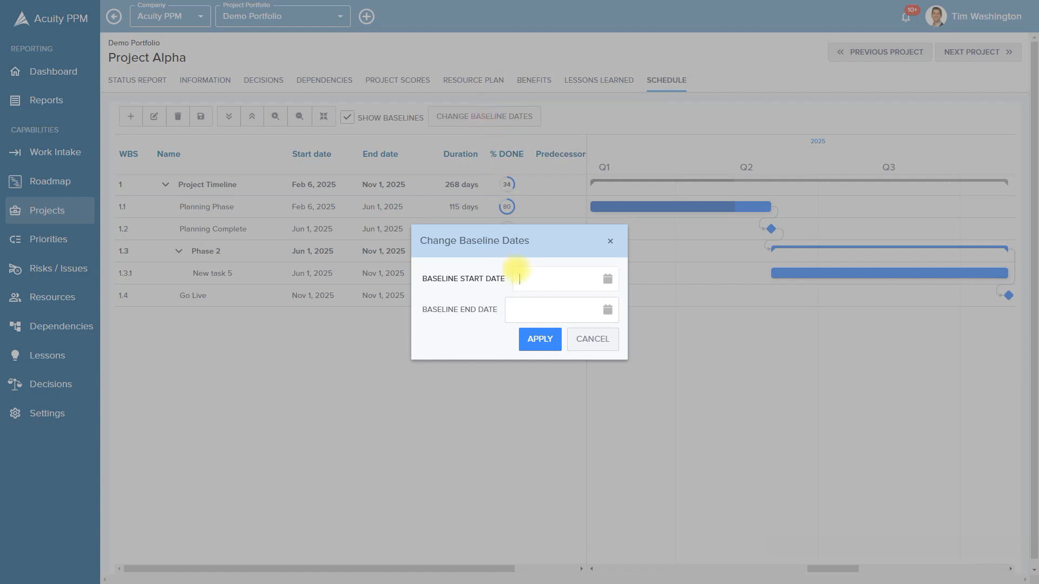
click(607, 279)
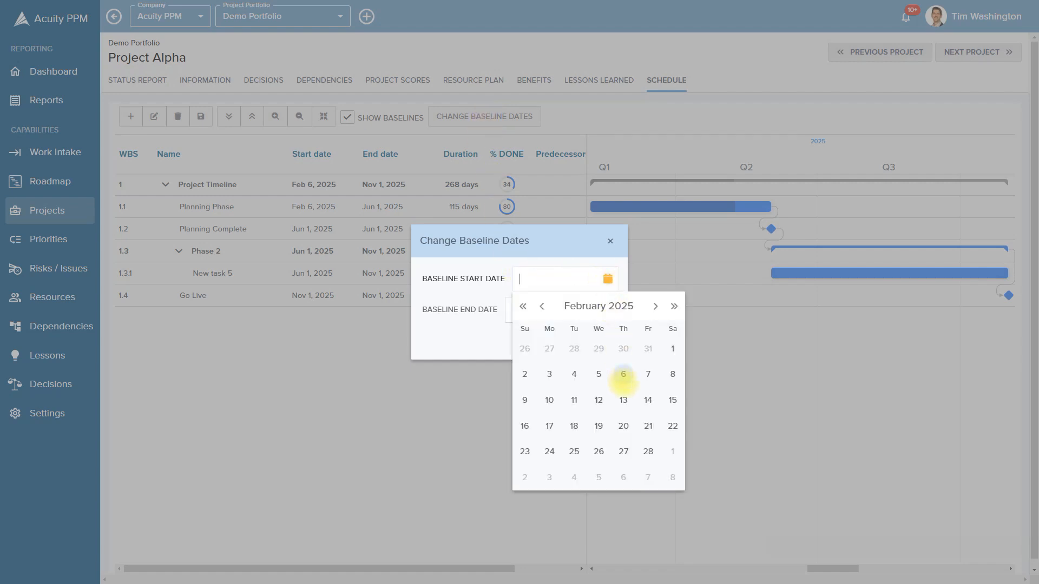
click(622, 377)
click(607, 310)
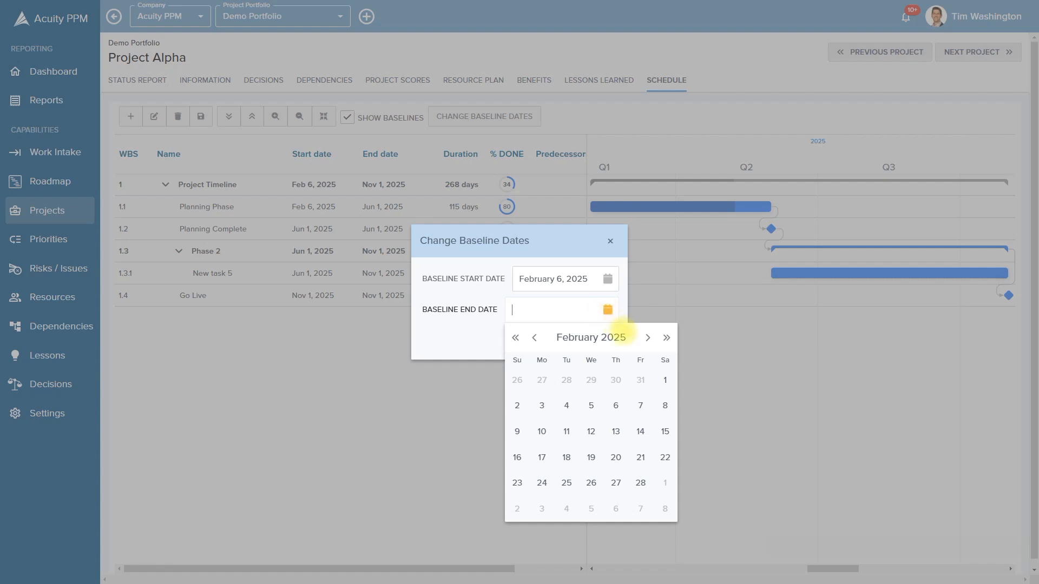
click(647, 337)
click(647, 338)
click(647, 337)
click(647, 337)
click(647, 337)
click(647, 338)
click(647, 338)
click(646, 337)
click(647, 338)
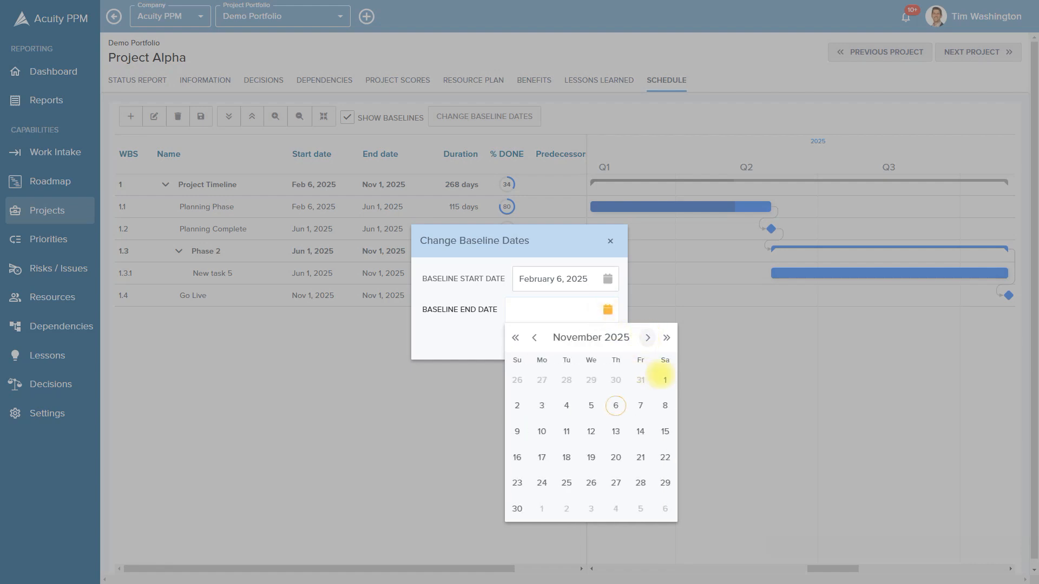
click(665, 380)
click(547, 338)
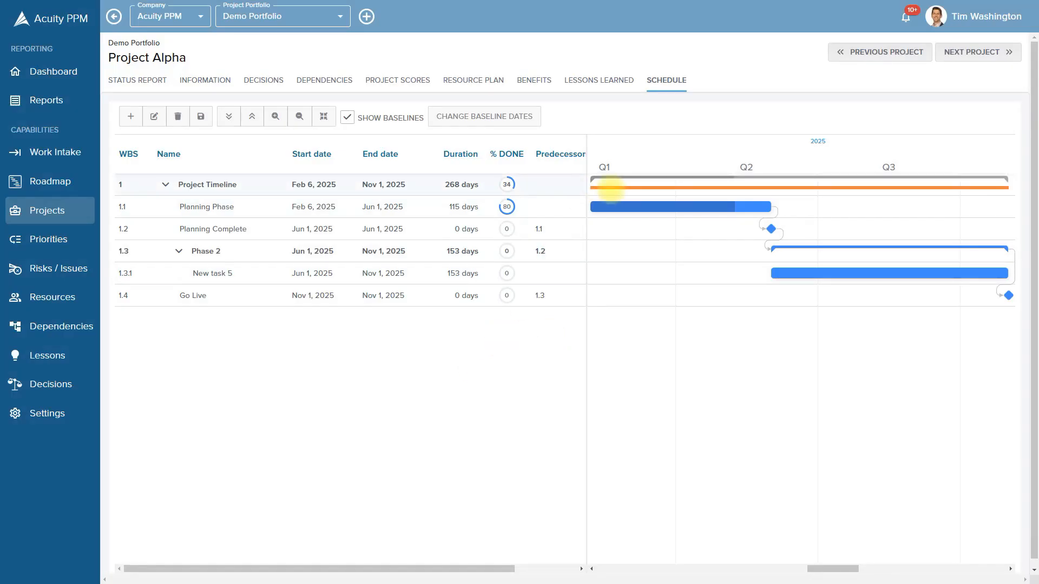
click(346, 117)
Show the baseline bars again and zoom the timescale out to span 2024 Q3–2026 Q2
click(347, 117)
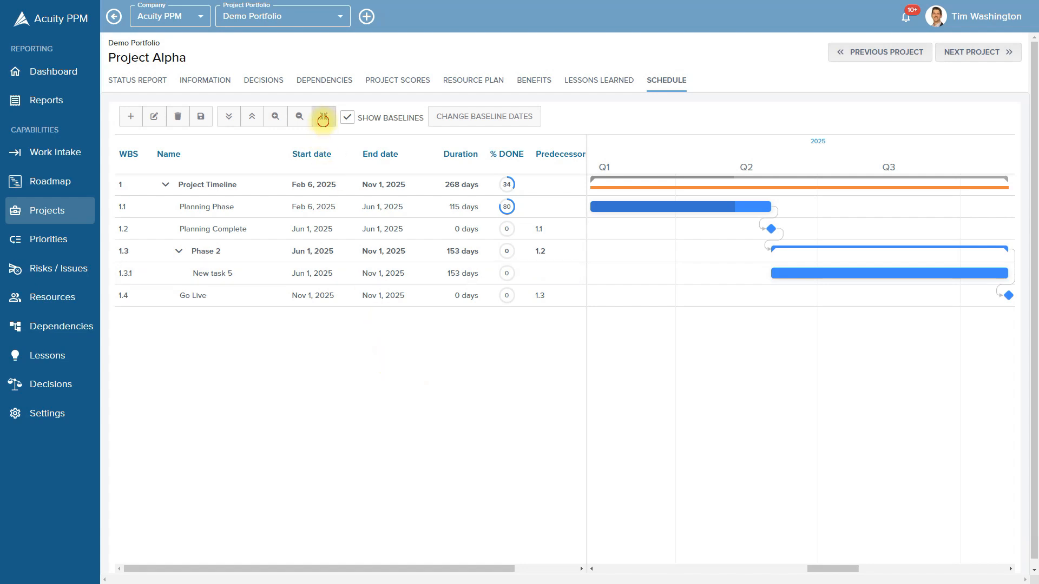
click(299, 116)
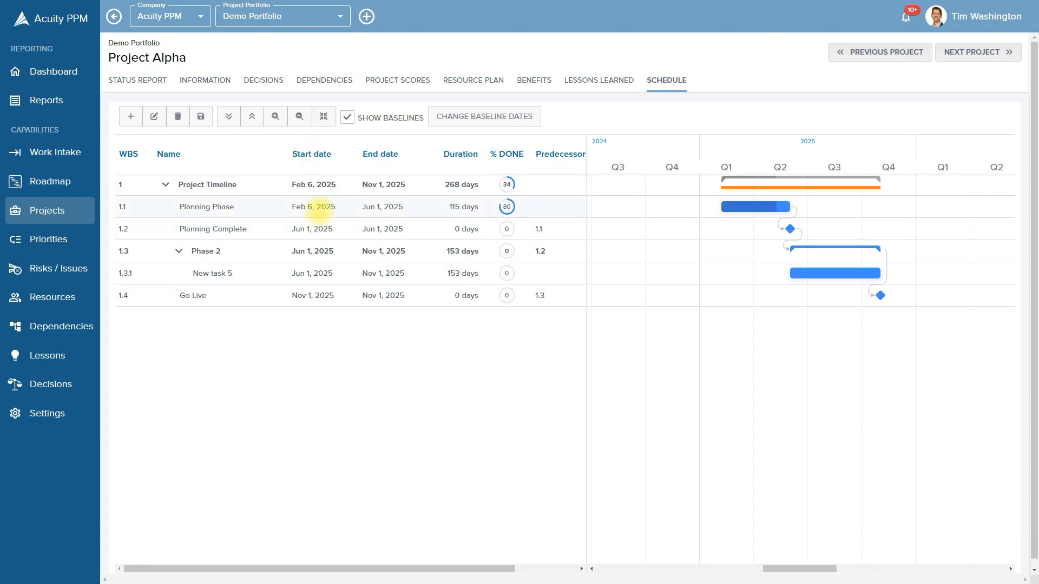
right_click(320, 208)
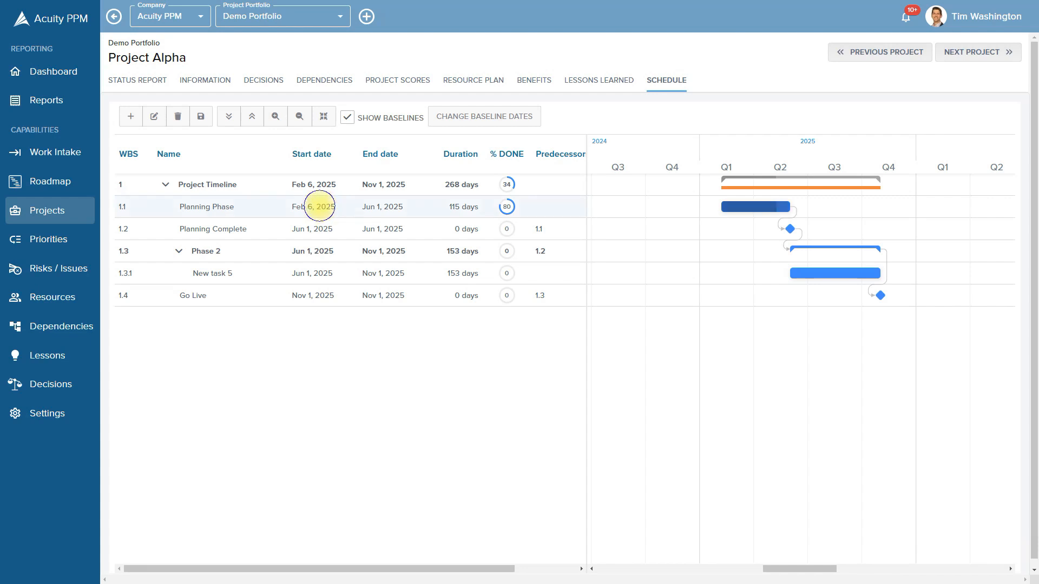
Open Planning Phase's details, trial a Finish-to-Start predecessor row, then view its Successors showing Planning Complete
click(360, 219)
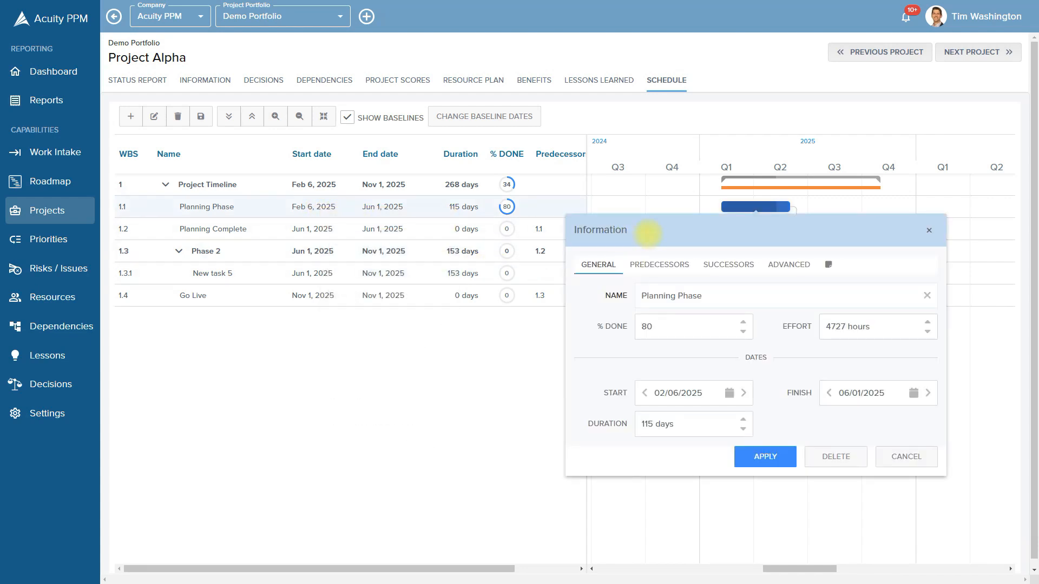
click(656, 265)
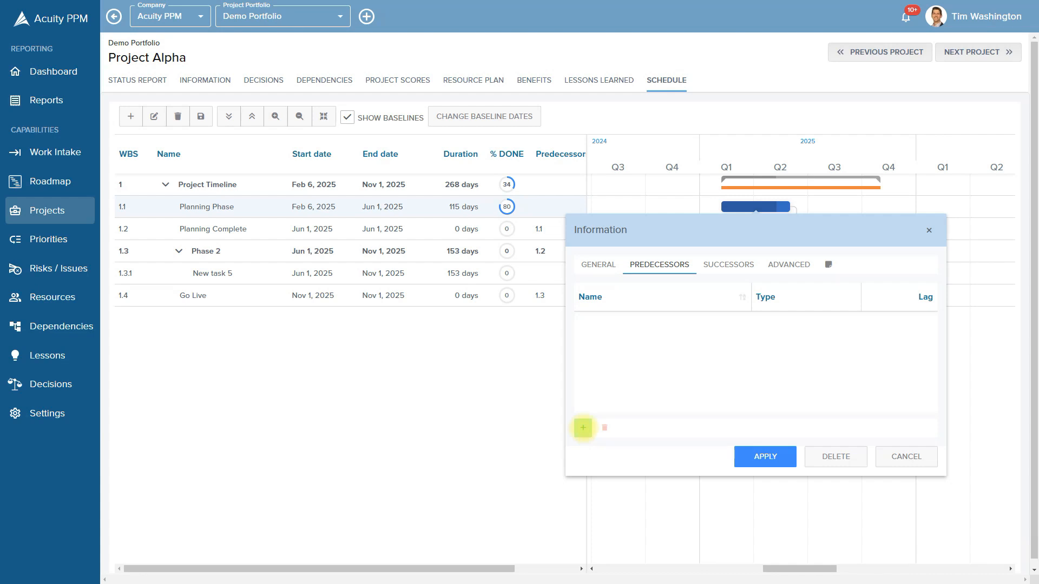
click(583, 428)
click(740, 323)
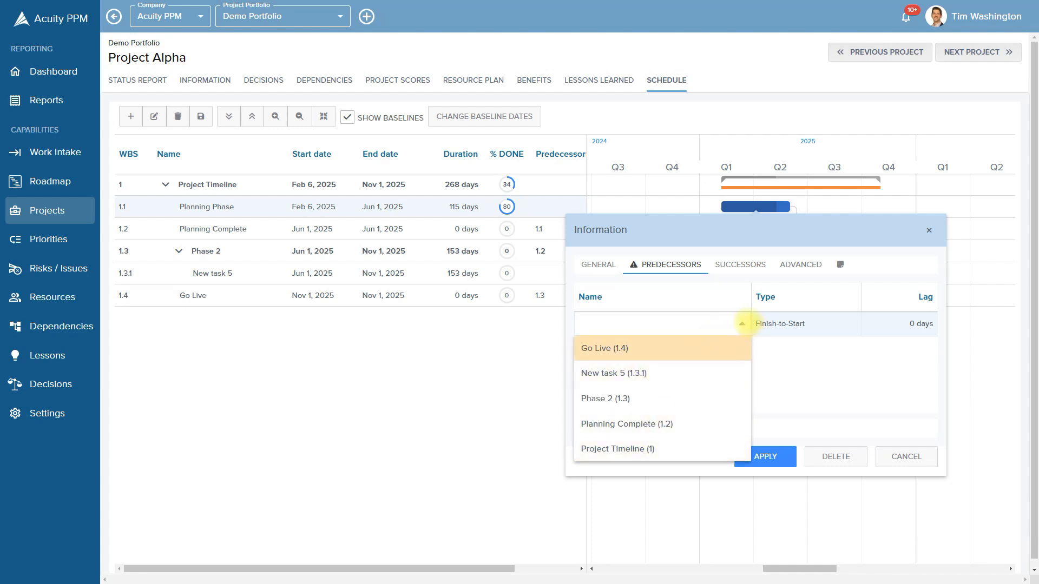
click(741, 324)
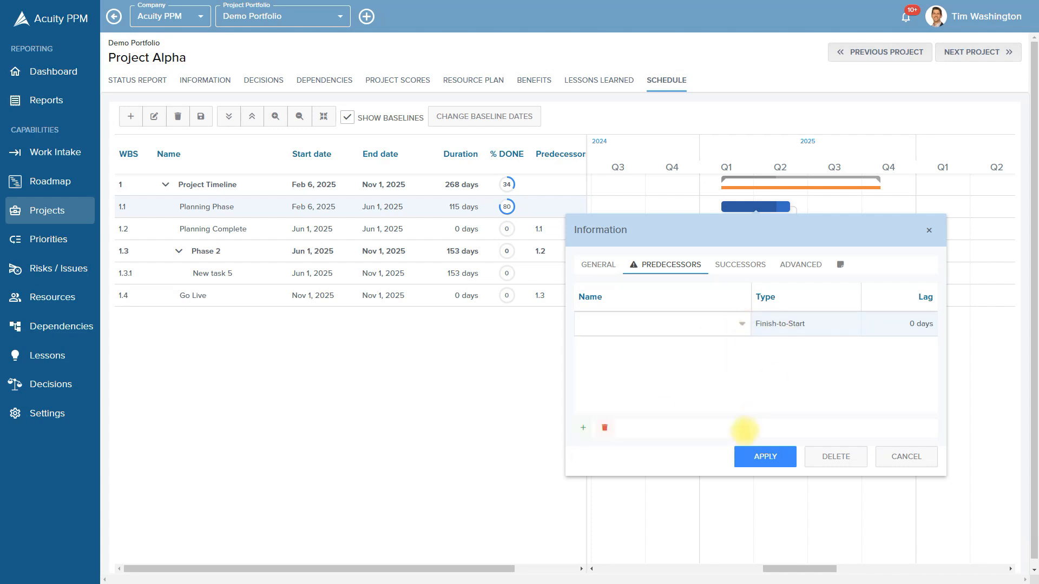
click(834, 324)
click(850, 324)
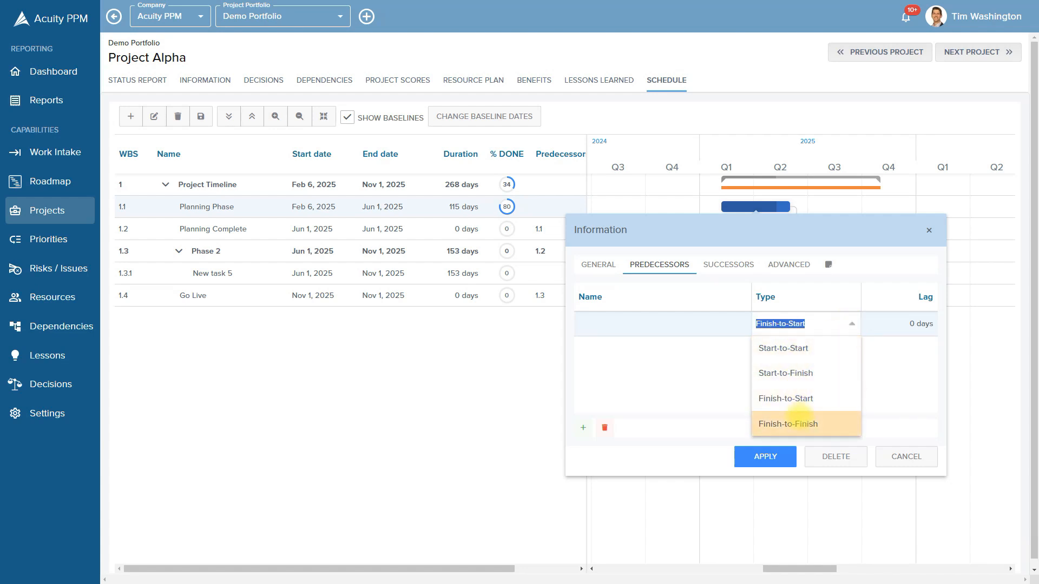
click(874, 356)
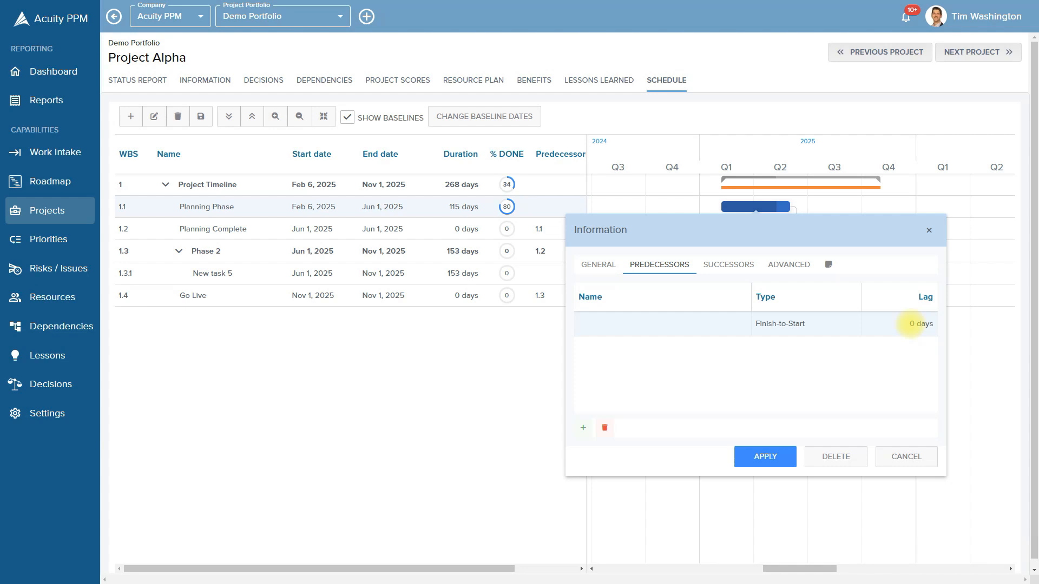
click(712, 263)
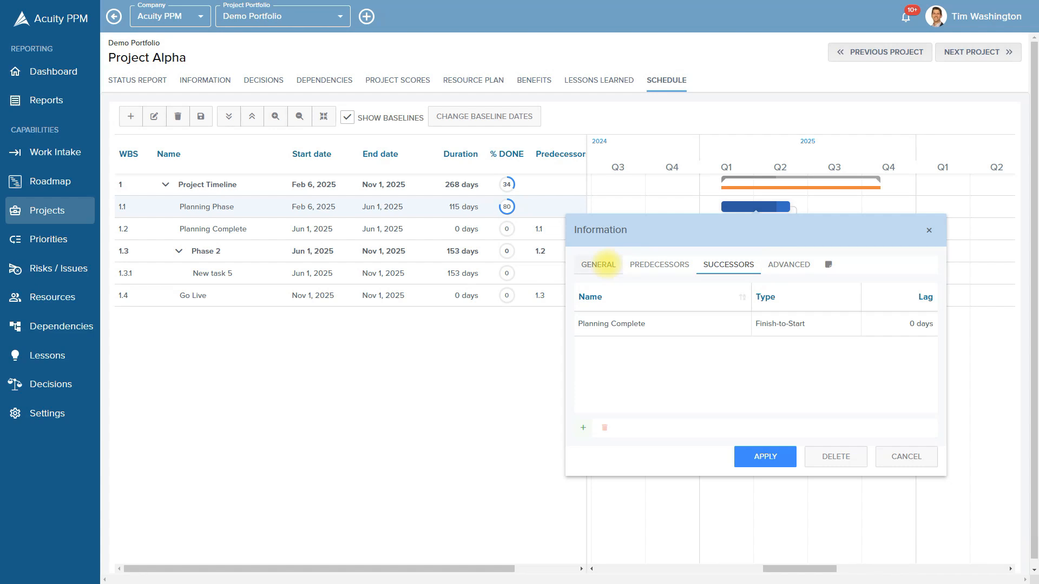
Inspect Planning Phase's 'Start no earlier than' constraint, then cancel the details without saving
click(784, 264)
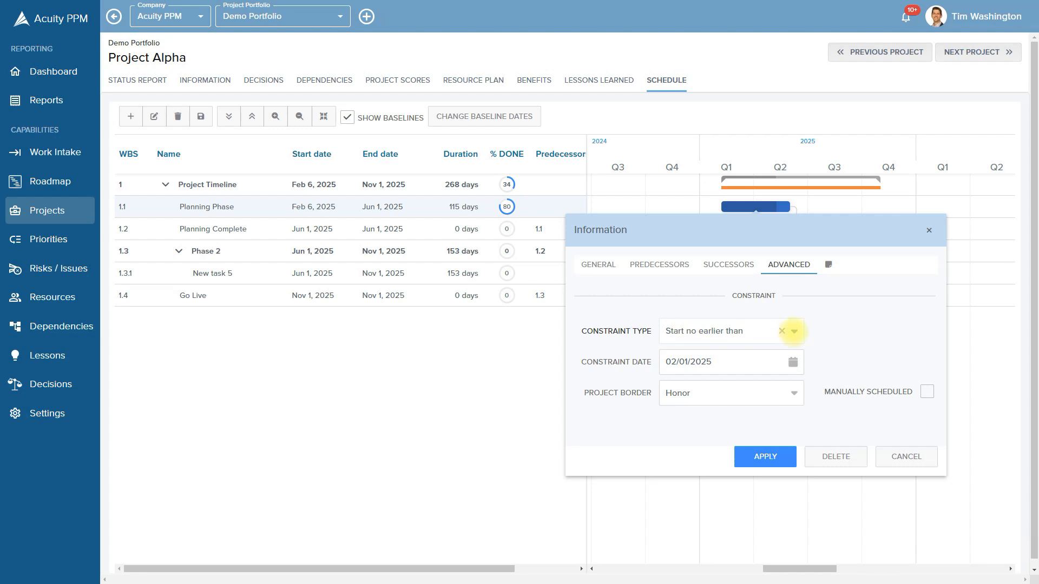
click(795, 331)
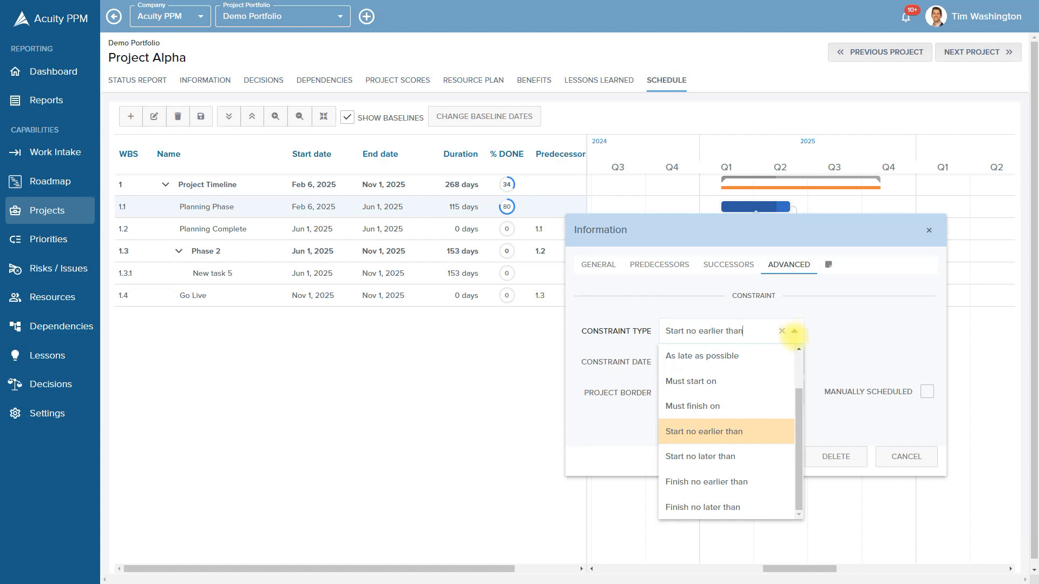
drag(799, 395, 791, 358)
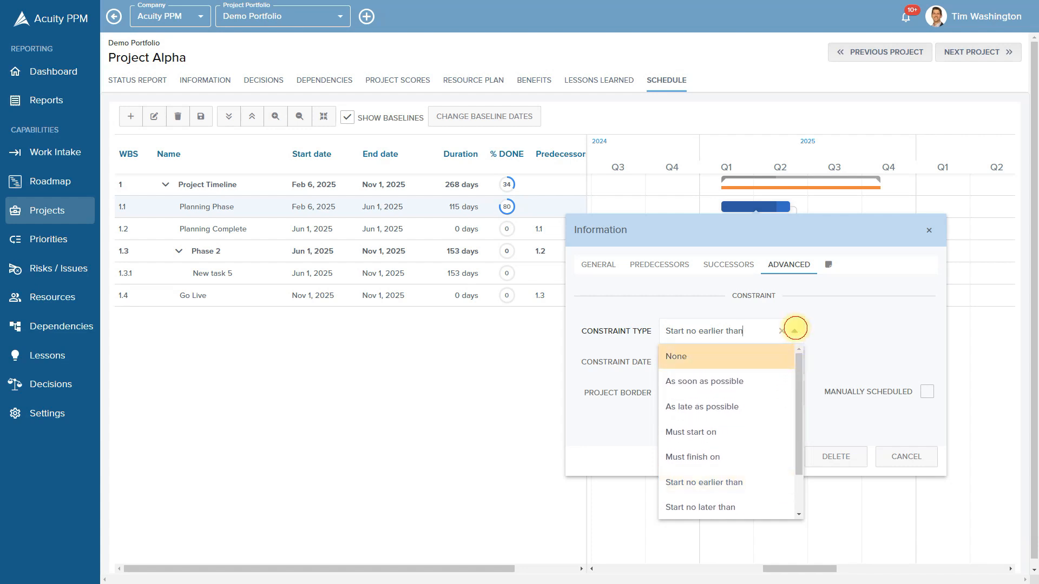
click(794, 330)
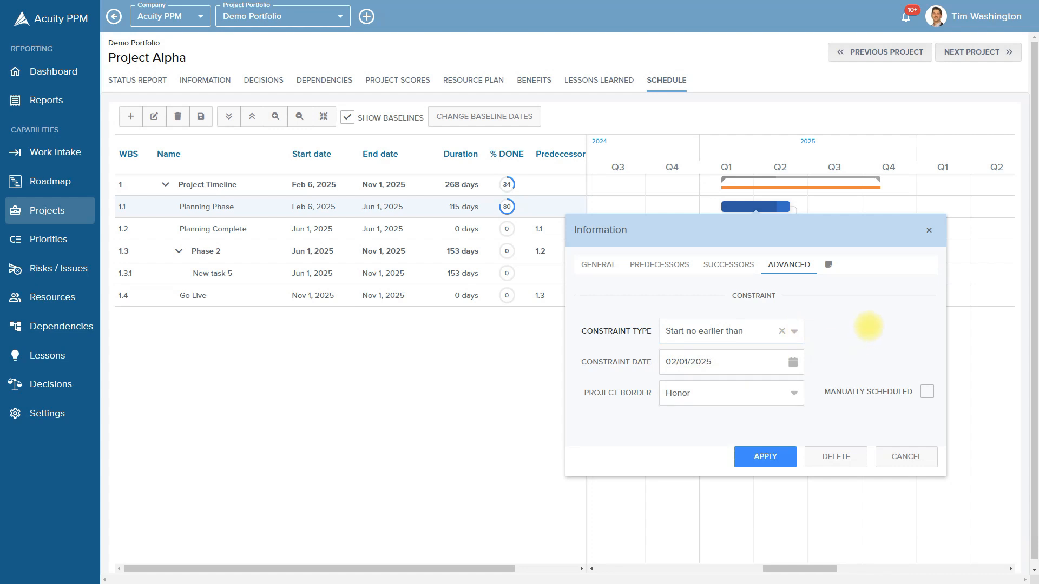
click(906, 456)
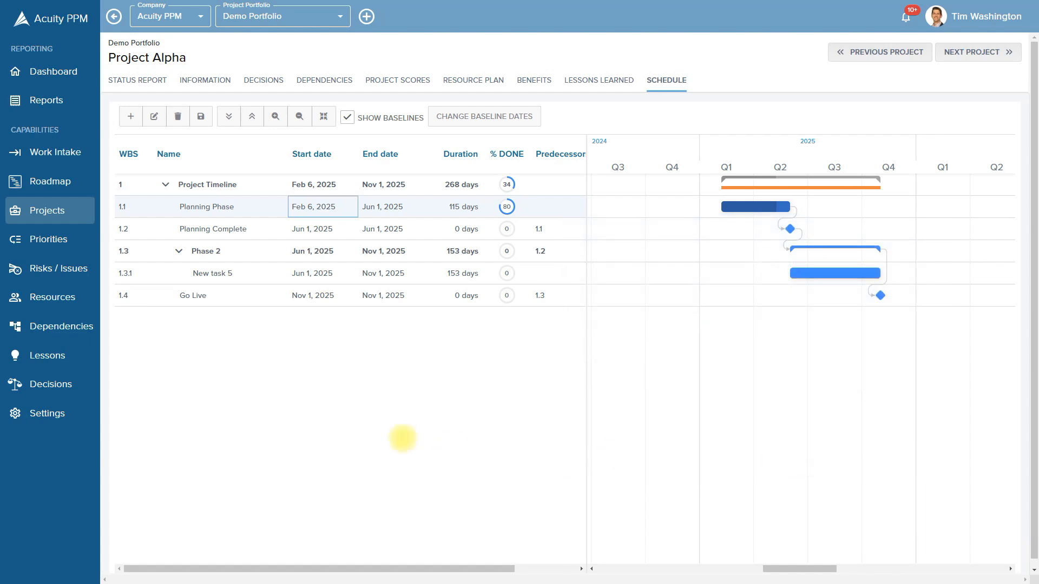
click(269, 382)
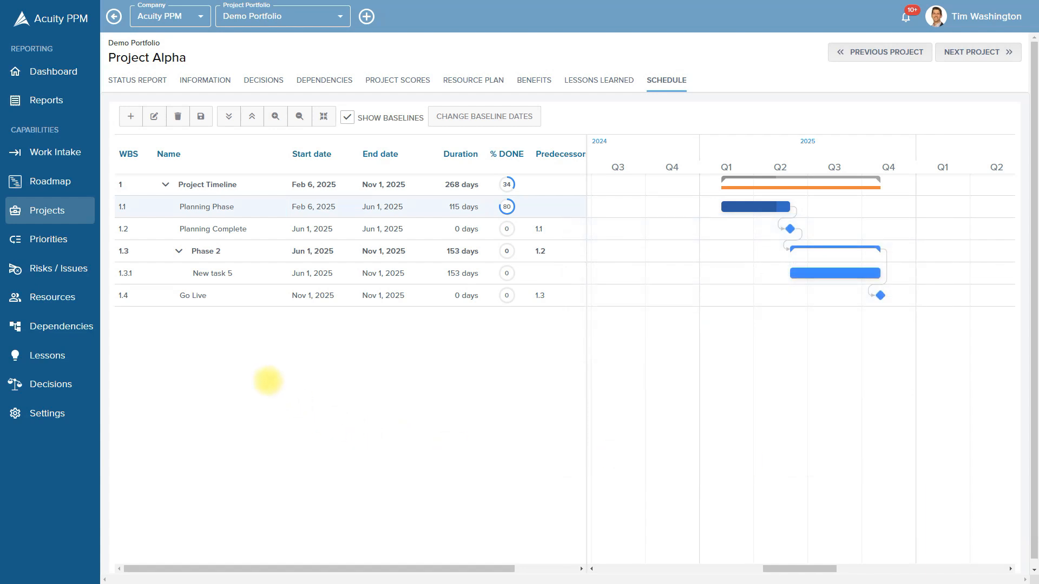